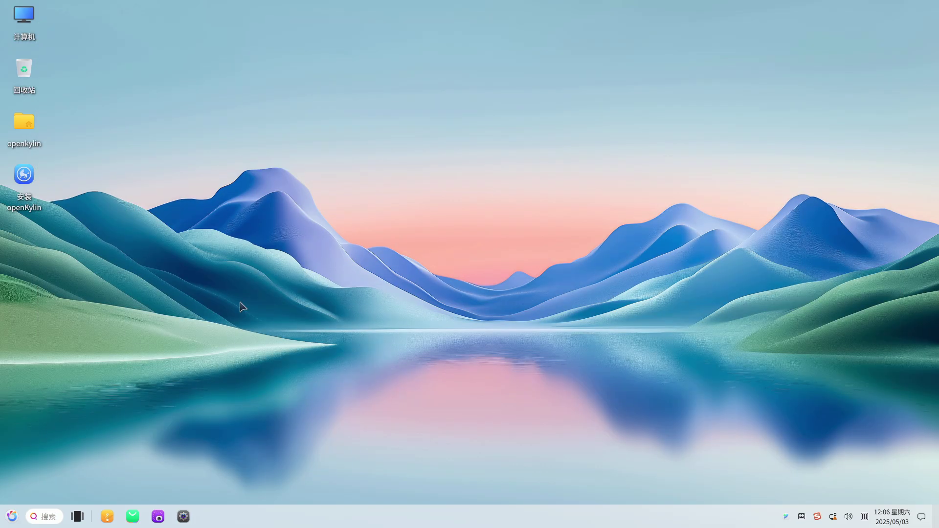
- Launch the software store from the openKylin taskbar
left_click(124, 512)
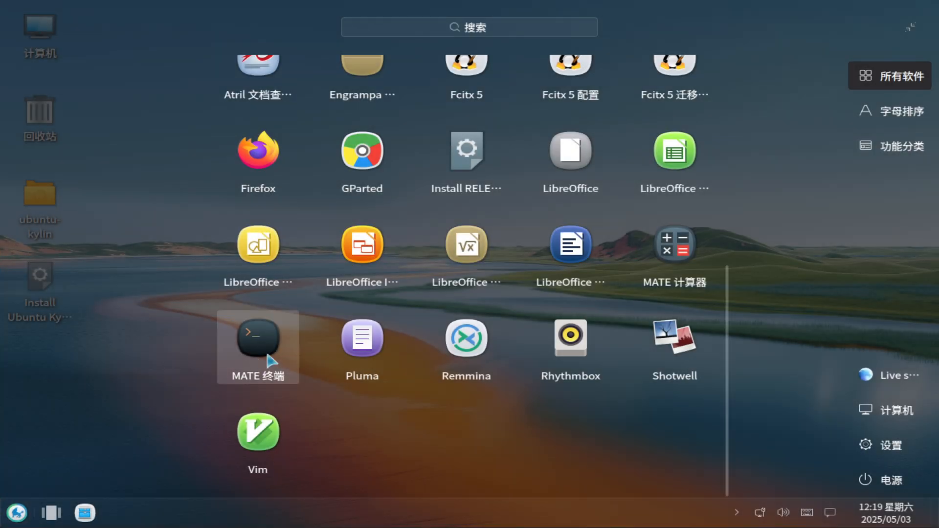
- Run neofetch and inxi in MATE Terminal (both not found), then exit the shell
left_click(249, 322)
type("neofetc")
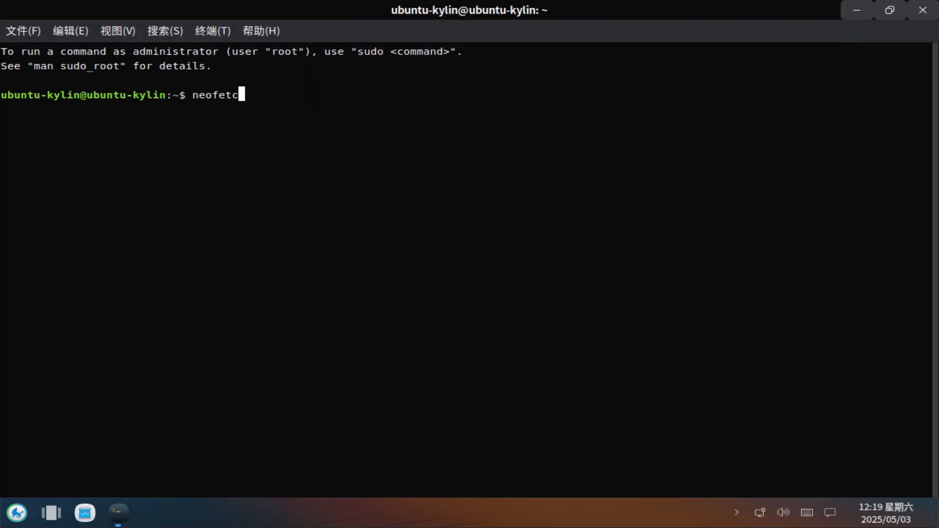
type("h")
key("Return")
type("in")
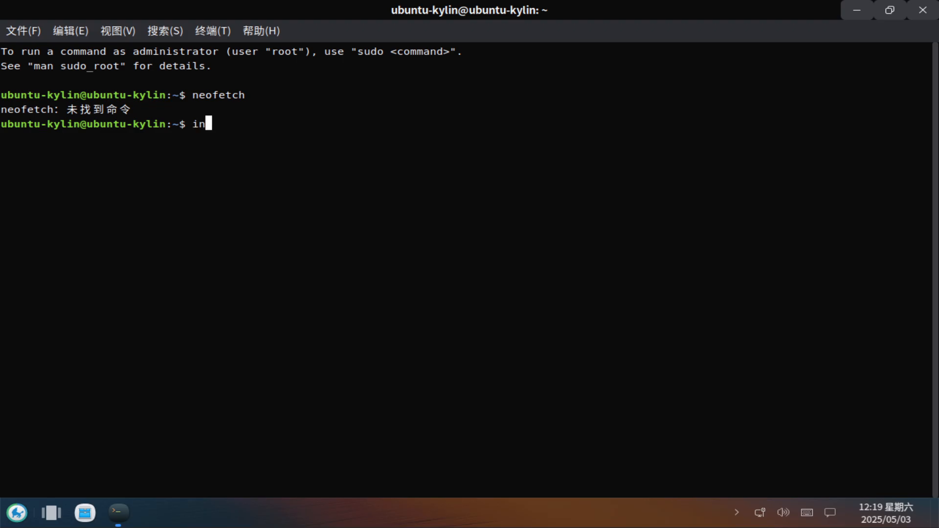
type("xi")
key("Return")
type("t")
key("Return")
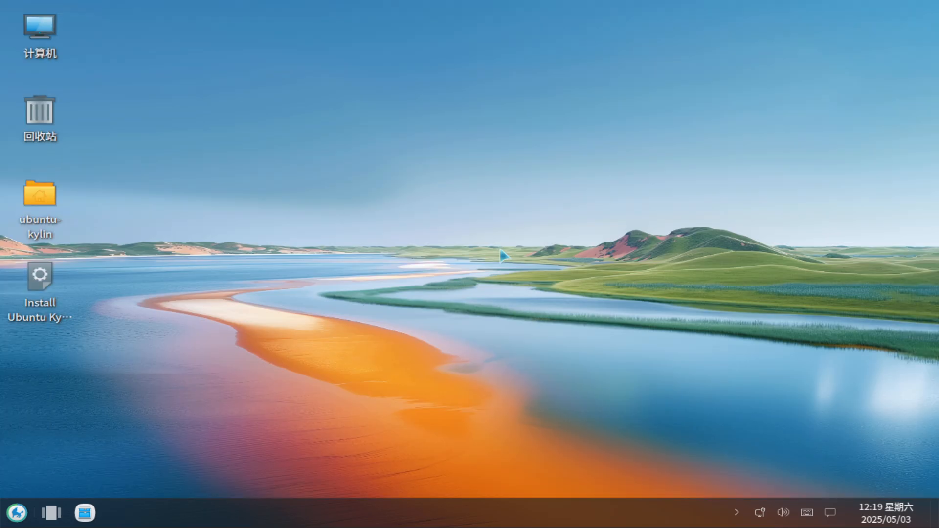
- Flash the app launcher and the Ctrl+Alt+Delete power screen, then dismiss them
key("super")
key("super")
key("ctrl+alt+Delete")
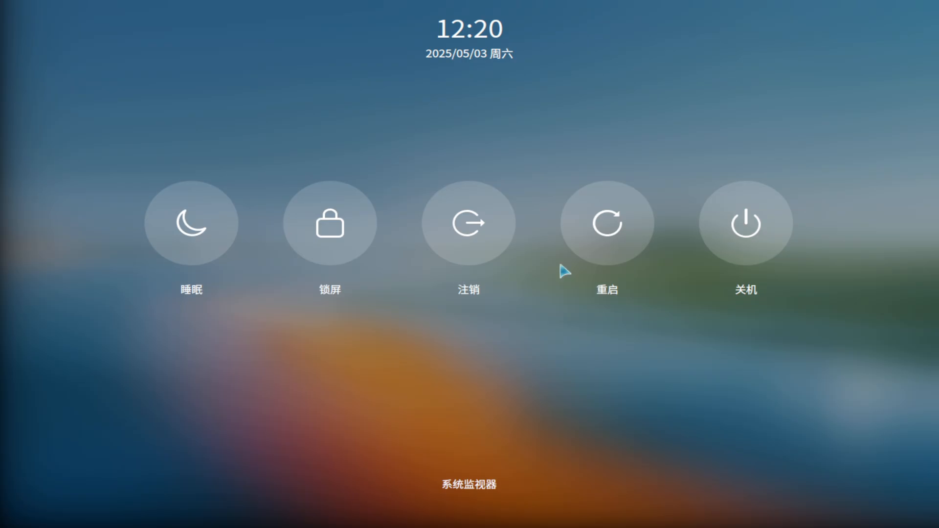
key("Escape")
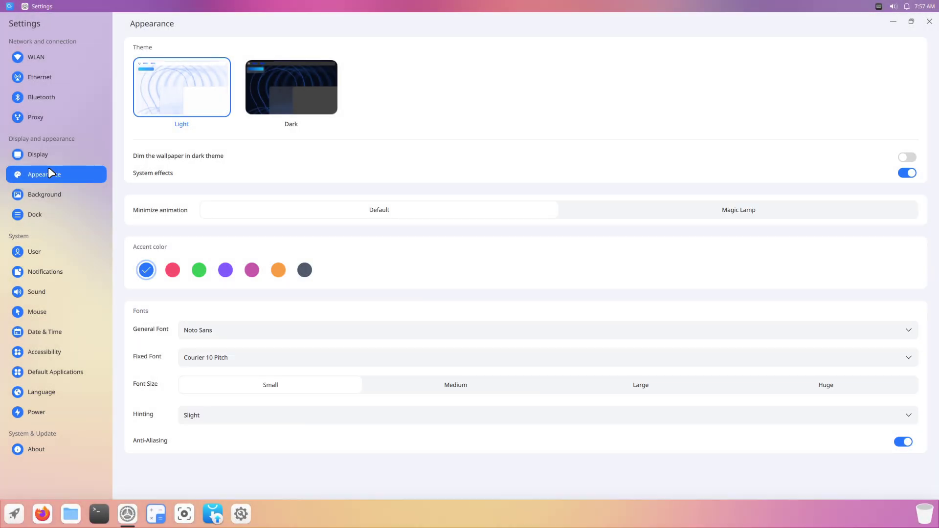
- Browse the Display, Bluetooth, Ethernet and WLAN settings pages, then close Settings
left_click(43, 154)
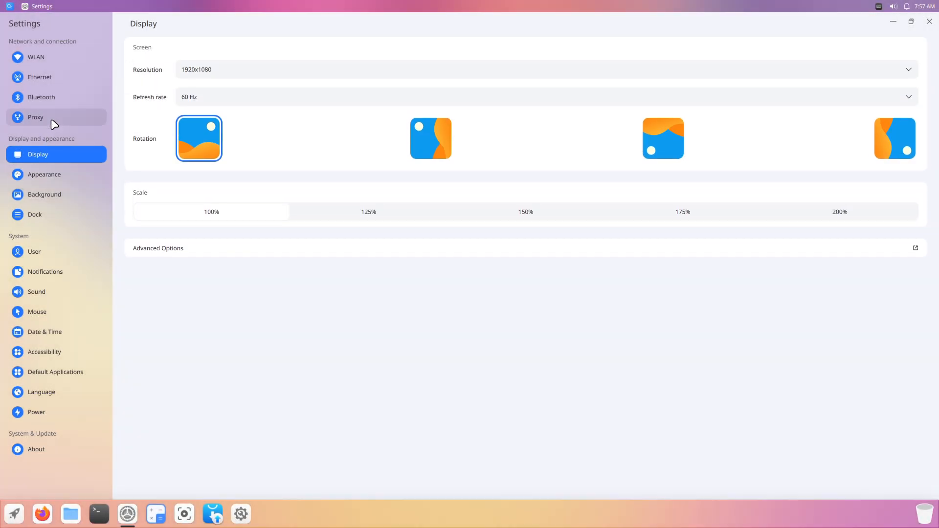
left_click(52, 99)
left_click(52, 77)
left_click(51, 57)
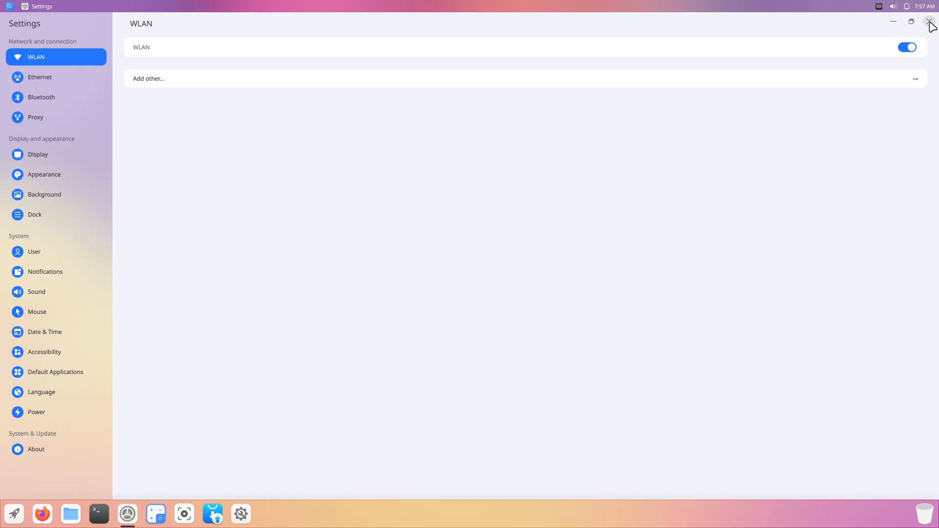
left_click(930, 23)
- Start a maximized Lingmo terminal and bring up its settings from the context menu
left_click(106, 514)
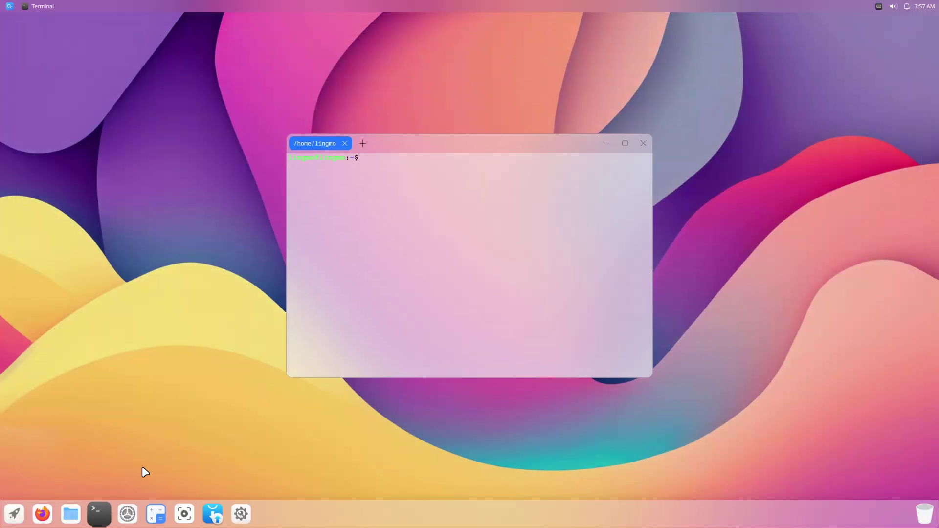
left_click(624, 144)
right_click(476, 151)
left_click(488, 279)
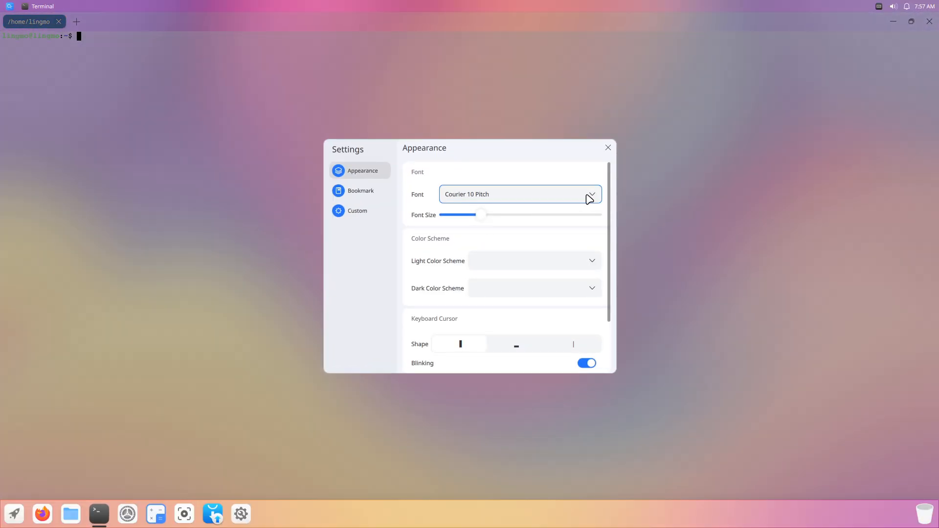
- Look through the terminal's font list, Bookmark and Custom pages, returning to Appearance
left_click(588, 199)
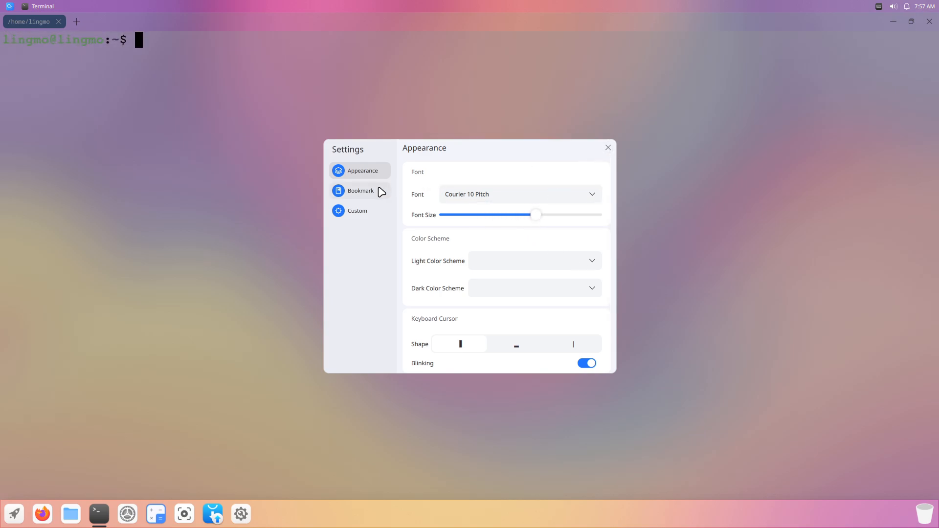
left_click(381, 191)
left_click(367, 211)
left_click(367, 172)
scroll(602, 237, "down", 3)
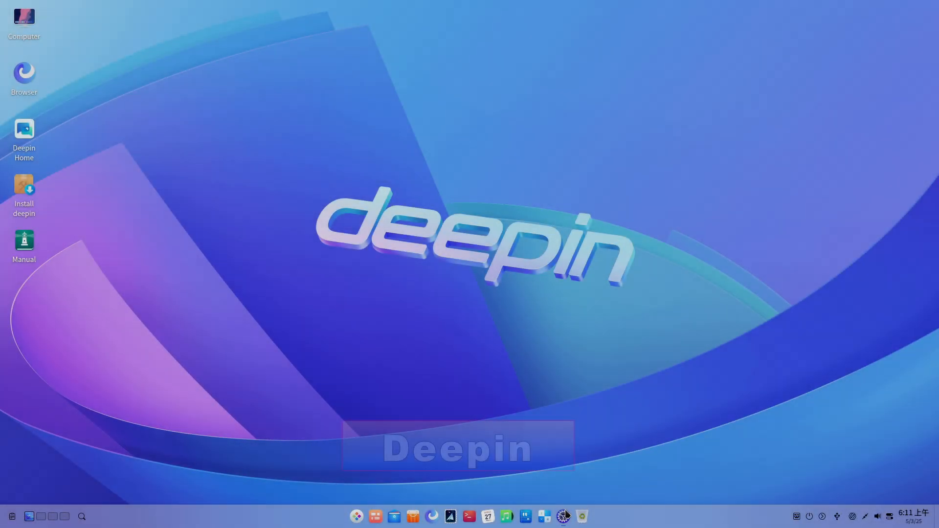
- Show the System Info page in a maximized Deepin Control Center
left_click(564, 515)
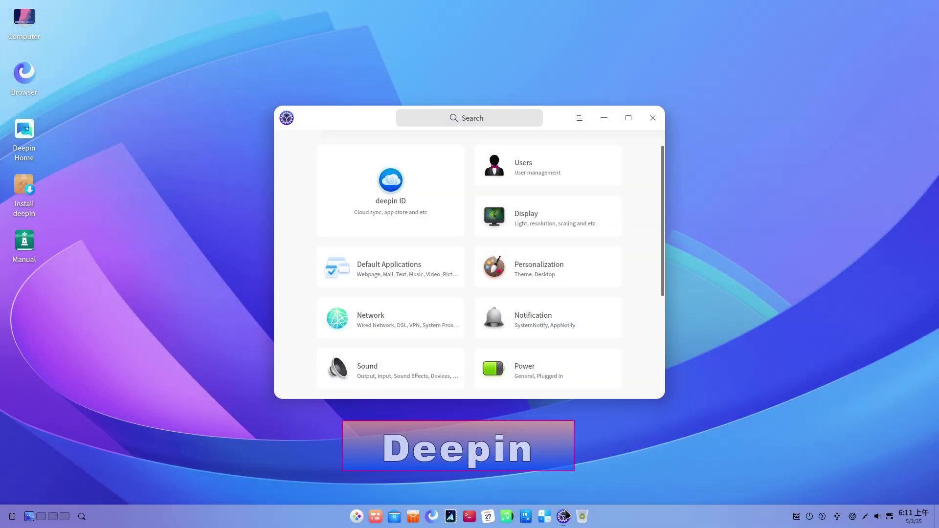
left_click(628, 121)
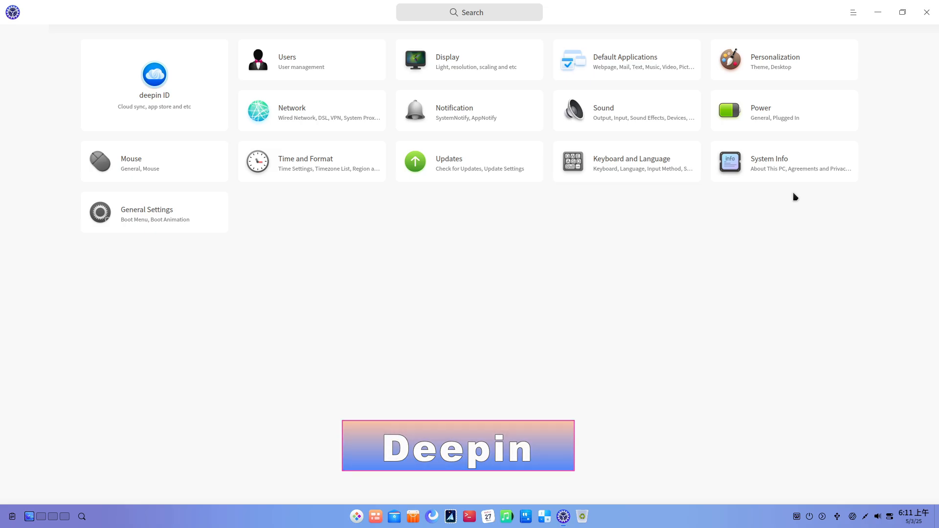
left_click(796, 176)
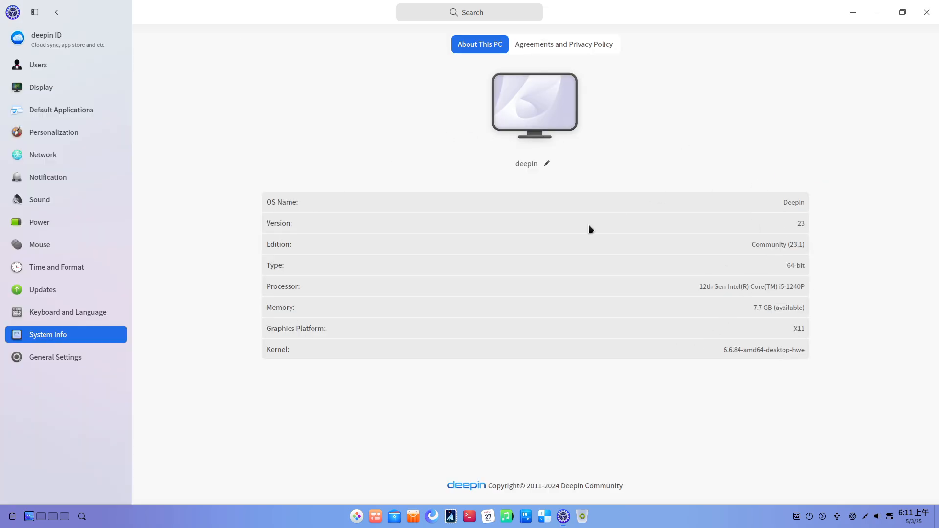
- Expand the launcher to the fullscreen app grid and flip between its two pages
left_click(360, 518)
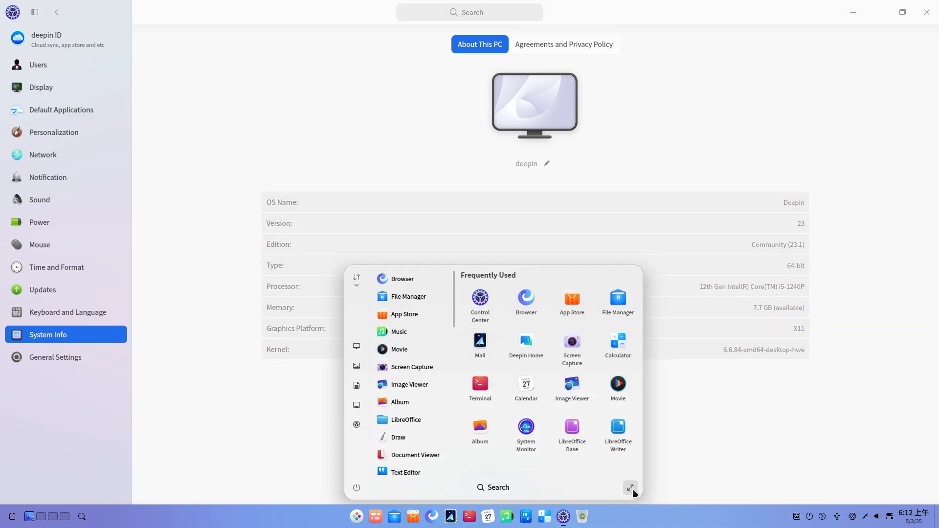
left_click(631, 488)
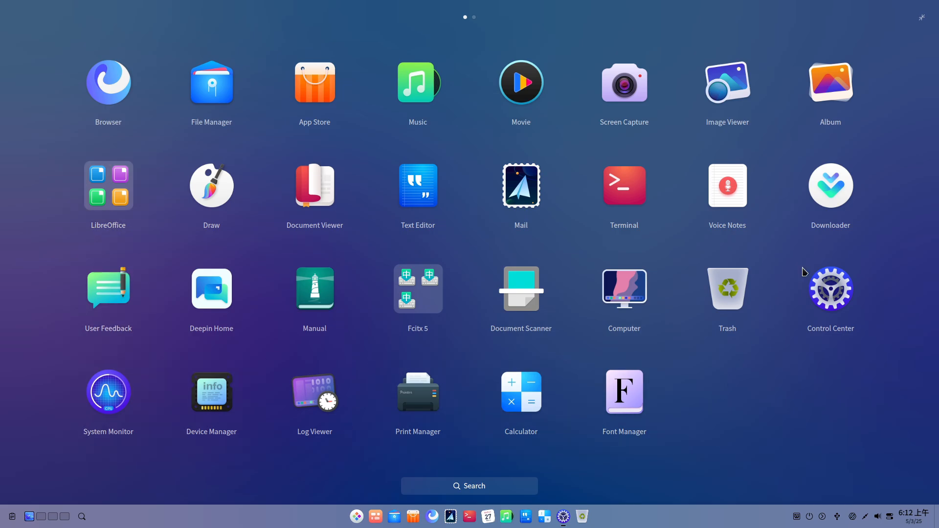
left_click(475, 18)
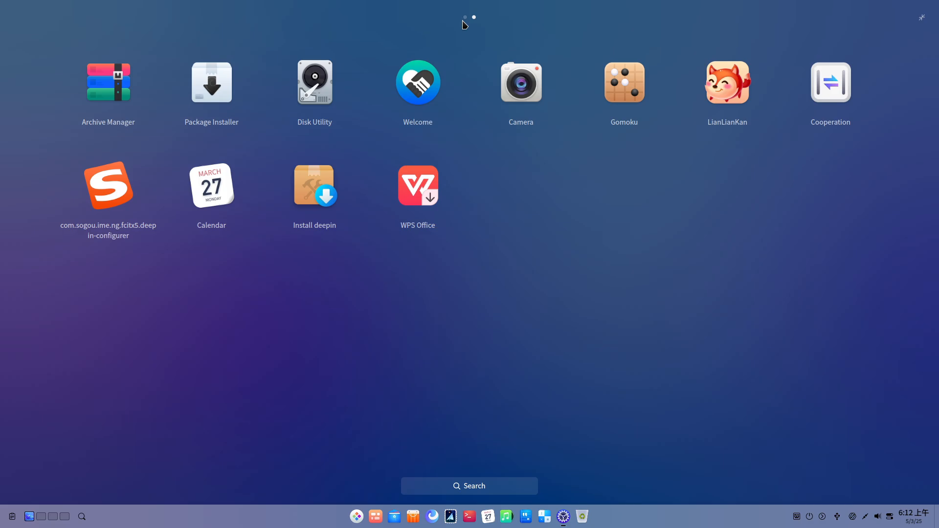
left_click(465, 17)
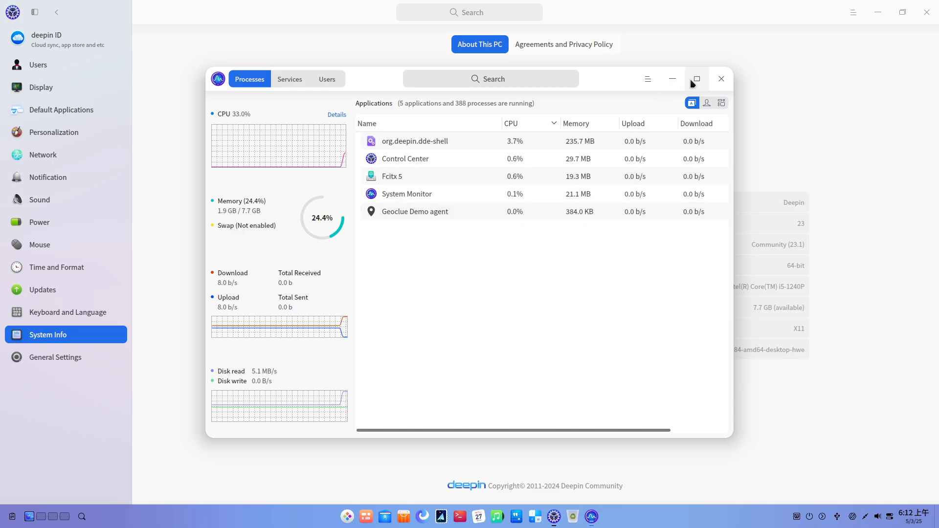
- Maximize System Monitor and view its CPU, memory, network and disk detail panels
left_click(692, 81)
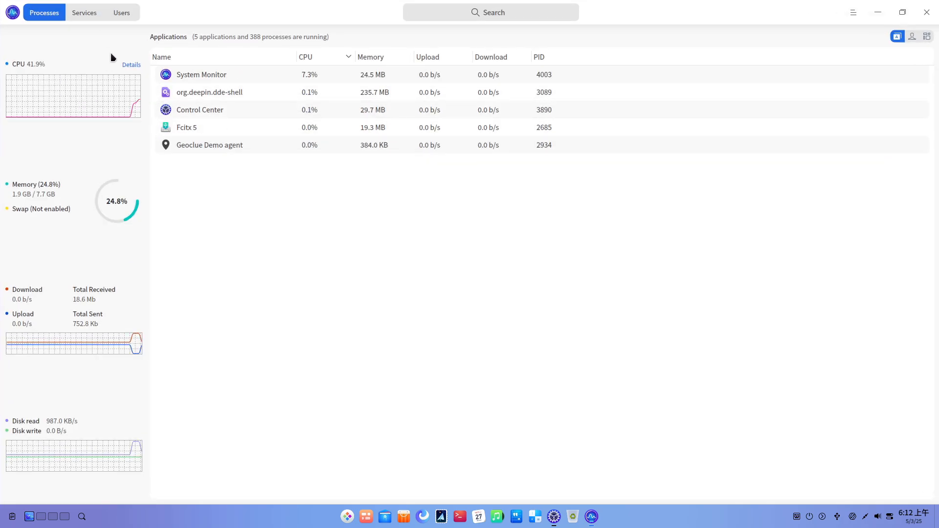
left_click(131, 65)
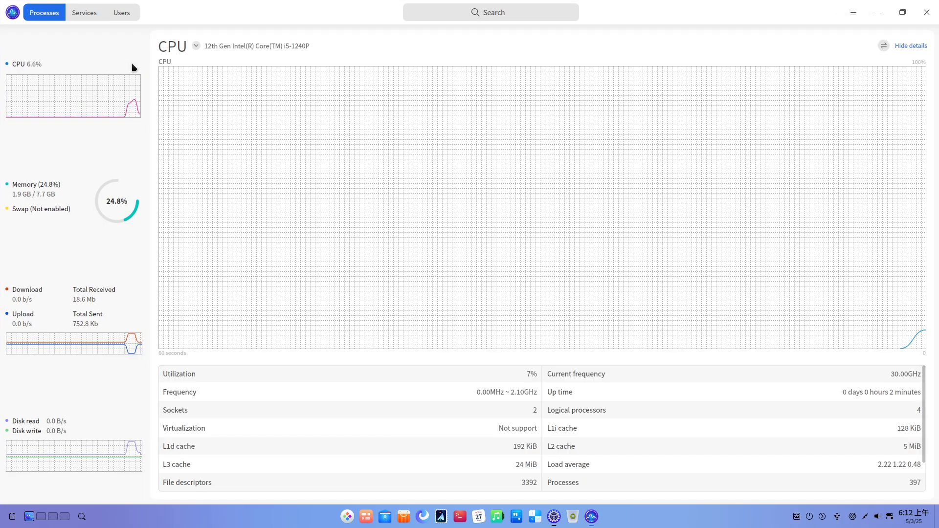
mouse_move(926, 418)
left_mouse_down()
mouse_move(918, 446)
mouse_move(923, 402)
left_mouse_up()
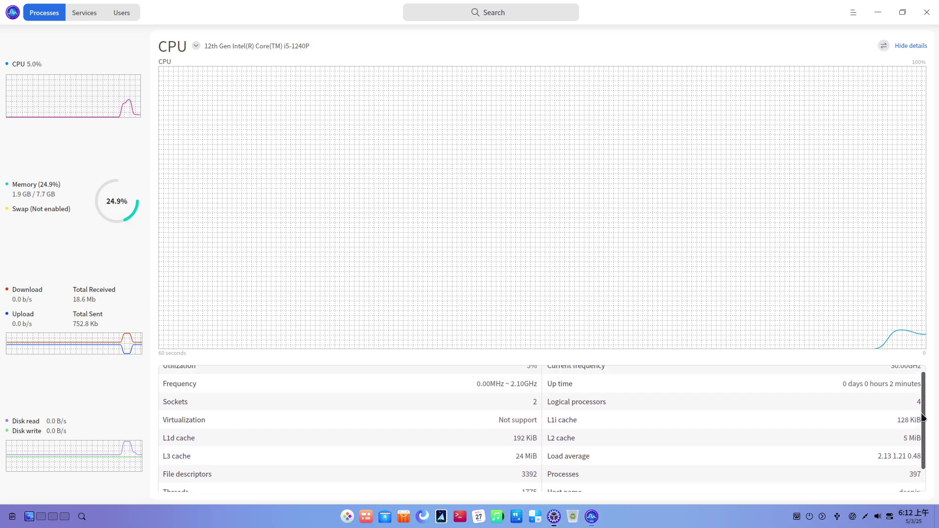
left_click(116, 202)
left_click(113, 351)
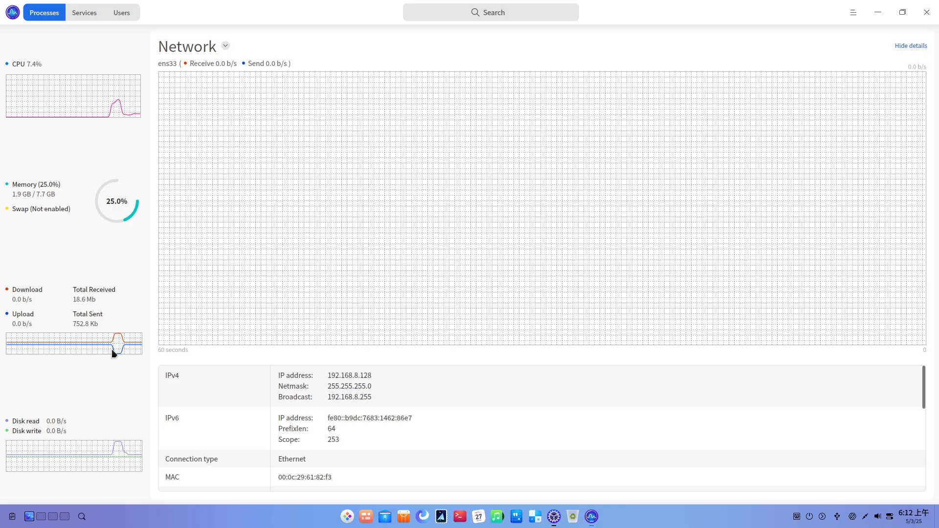
left_click(126, 454)
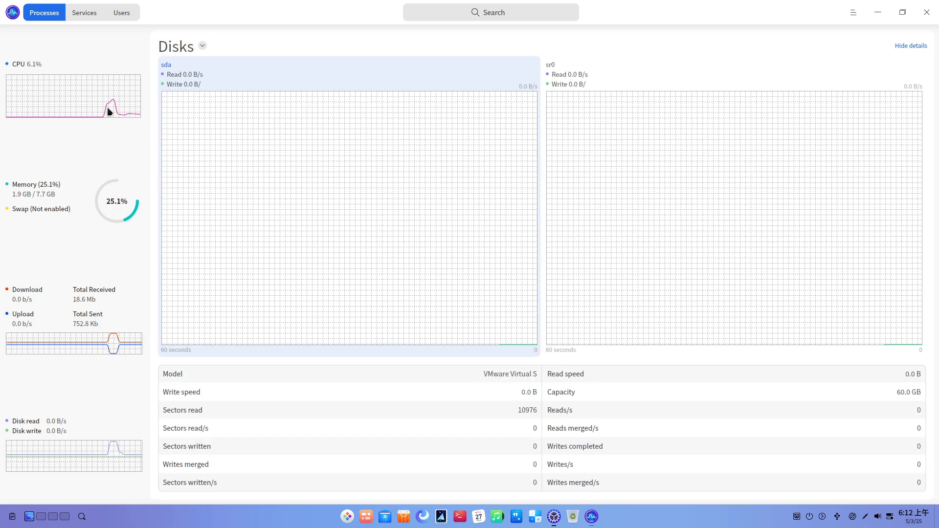
left_click(106, 91)
left_click(107, 188)
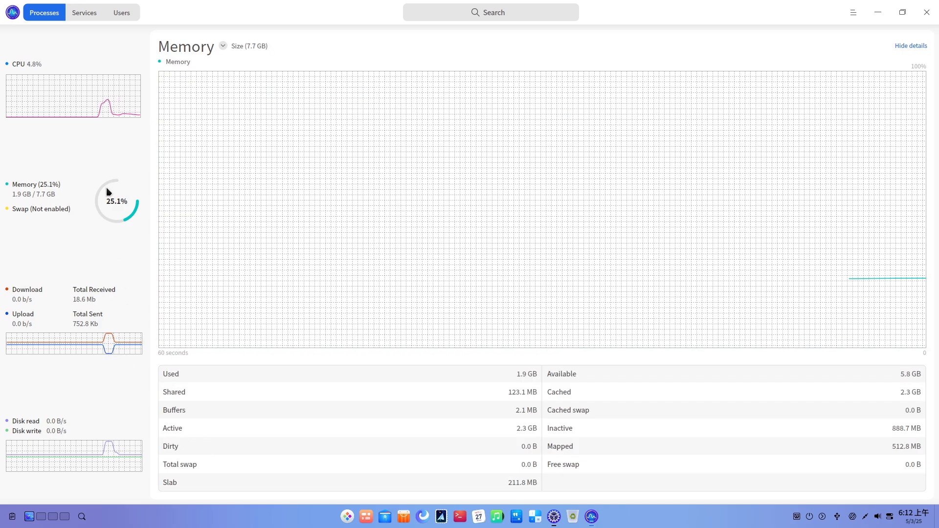
- Show the services and per-user process lists, then the About dialog with version 6.5.2
left_click(99, 16)
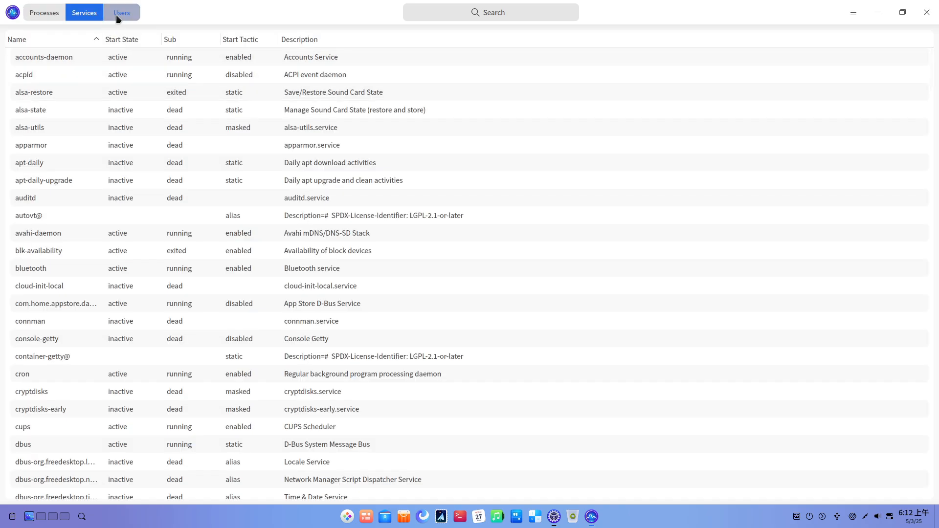
left_click(118, 16)
left_click(853, 13)
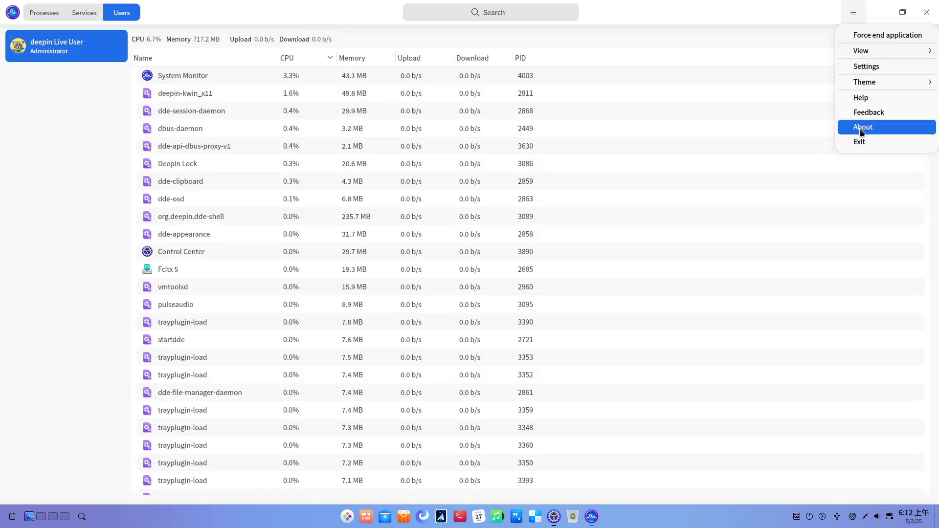
left_click(858, 127)
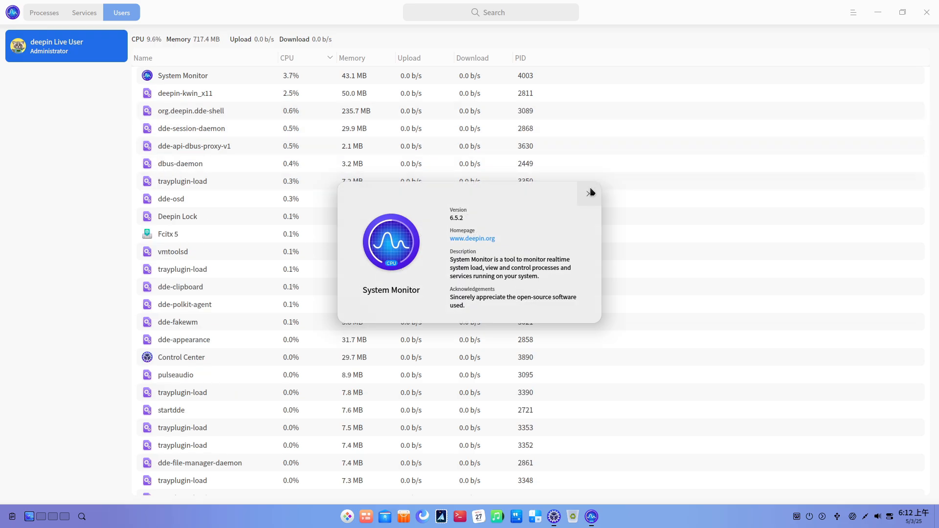
left_click(588, 193)
- Close System Monitor and browse Control Center's Display, Users, Default Applications and Personalization pages
left_click(928, 22)
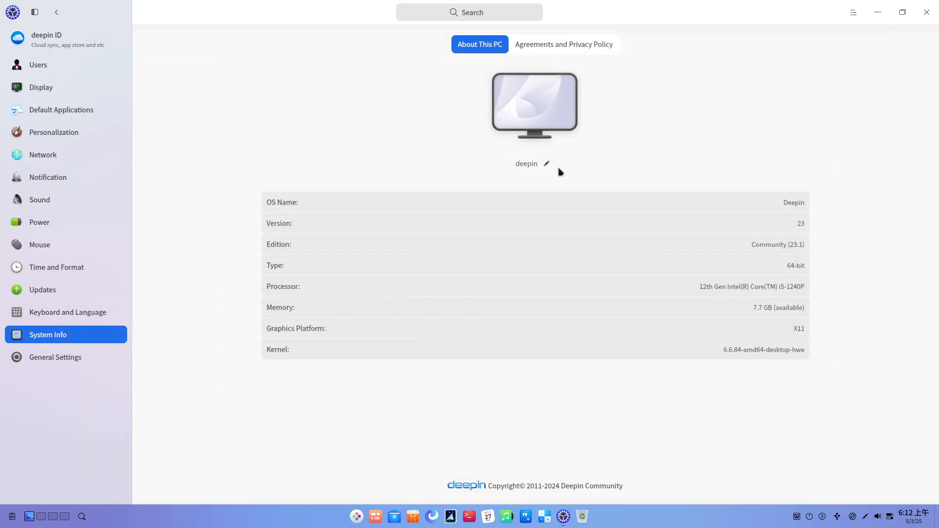
left_click(56, 89)
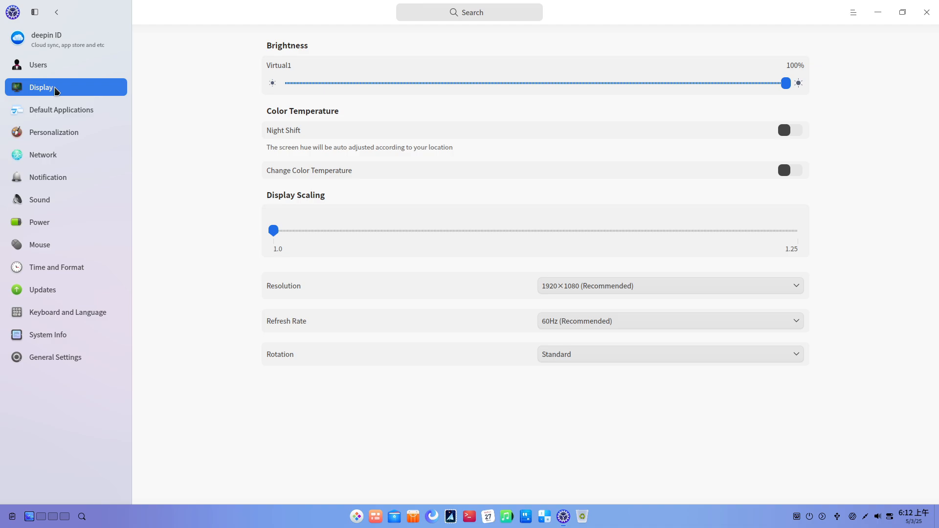
left_click(65, 65)
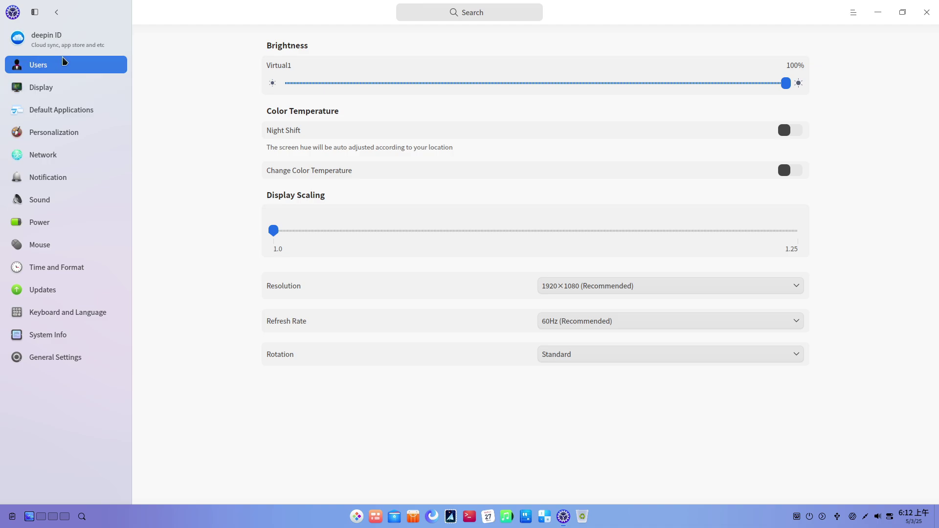
left_click(68, 96)
left_click(67, 106)
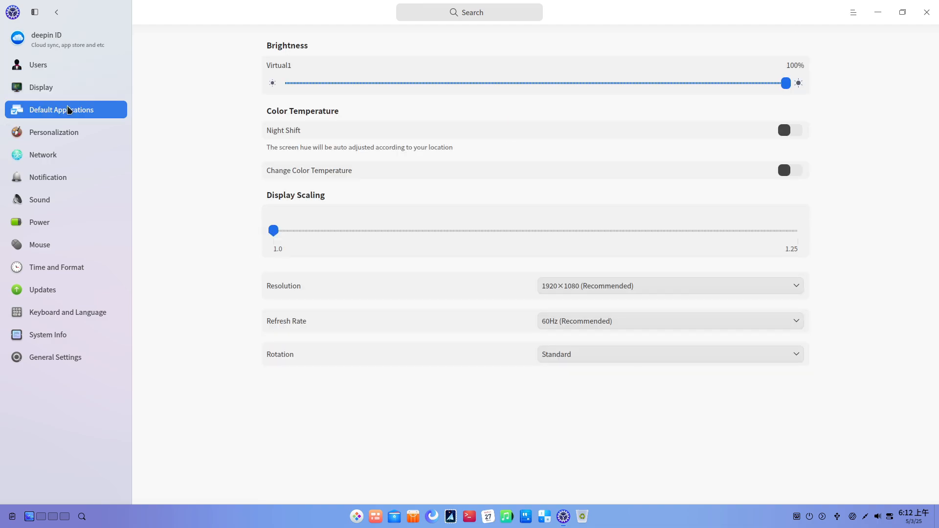
left_click(69, 132)
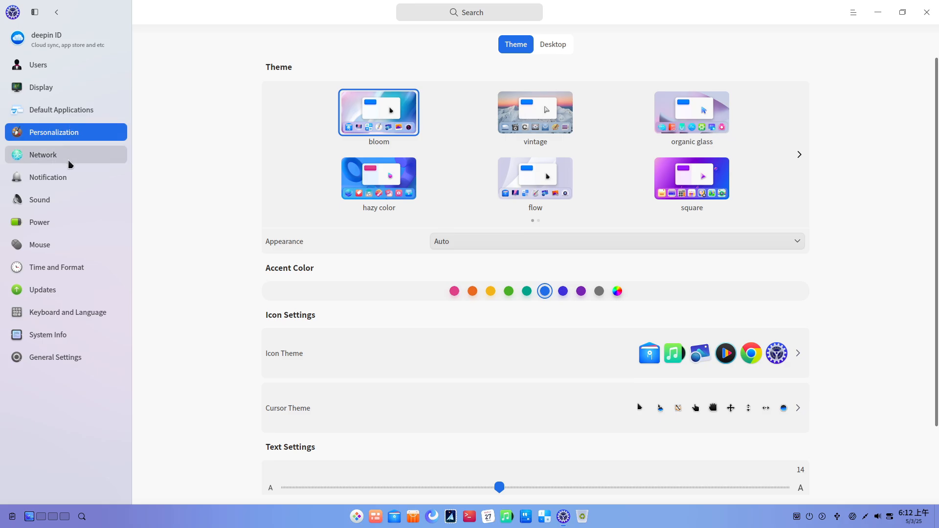
- Choose the square theme with Light appearance, then visit the Network and Notification pages
left_click(675, 190)
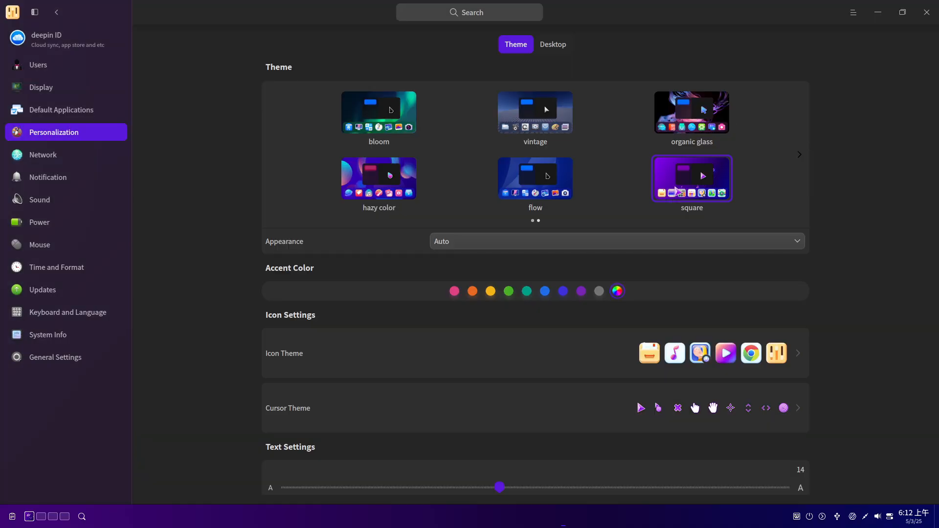
left_click(463, 240)
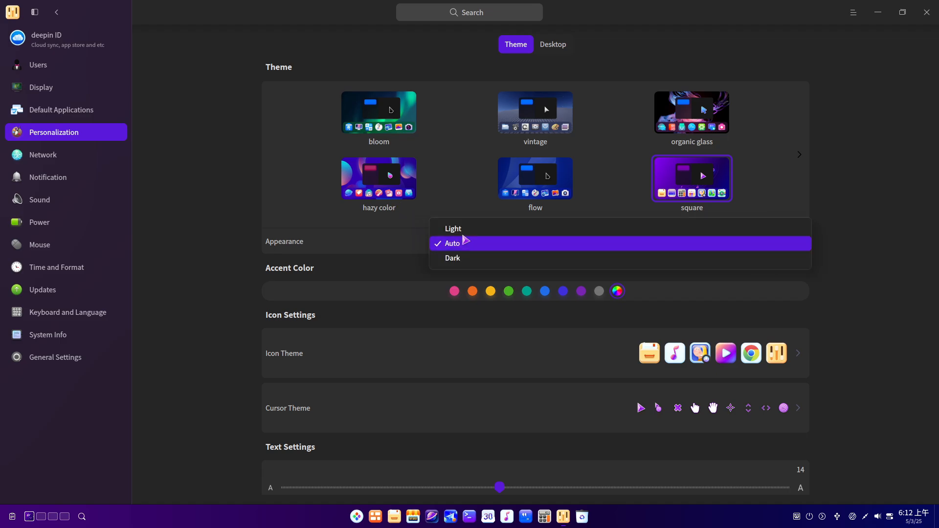
left_click(465, 229)
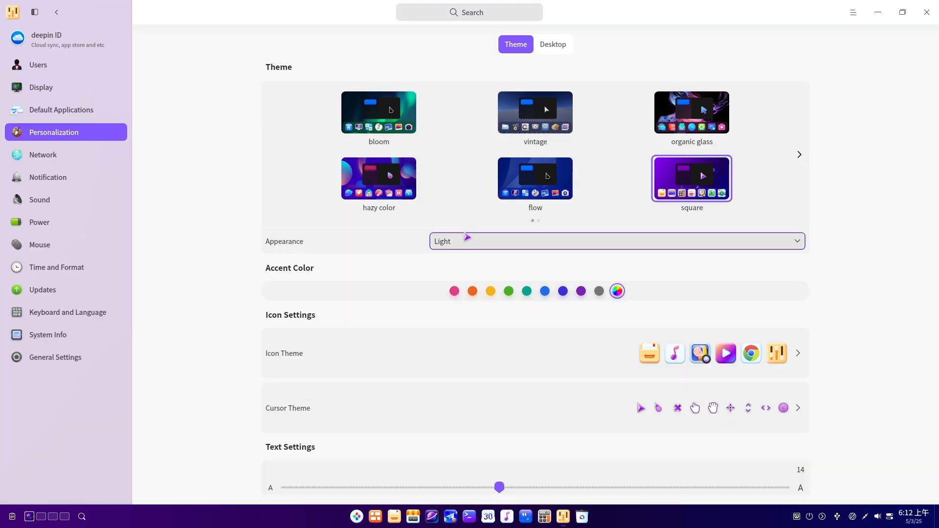
left_click(89, 154)
left_click(89, 178)
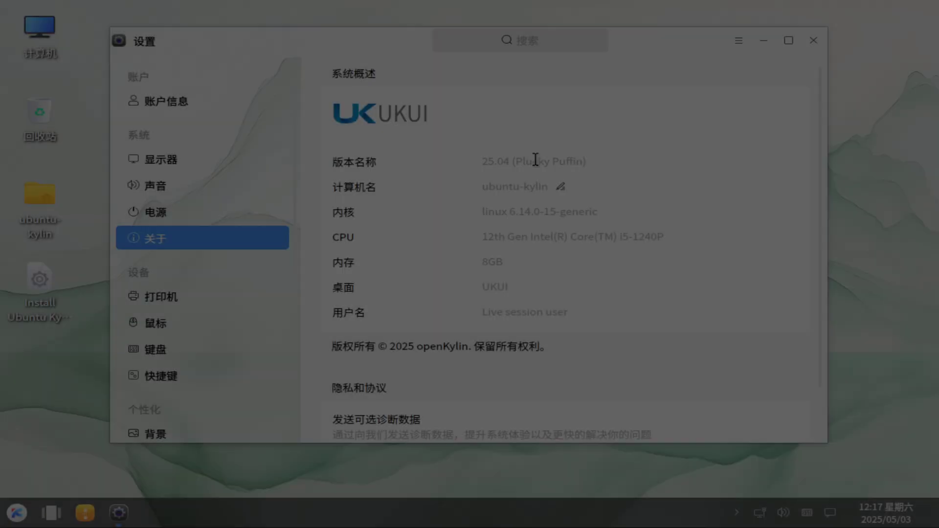
- Select the release version and the computer name ubuntu-kylin on the About page
triple_click(536, 160)
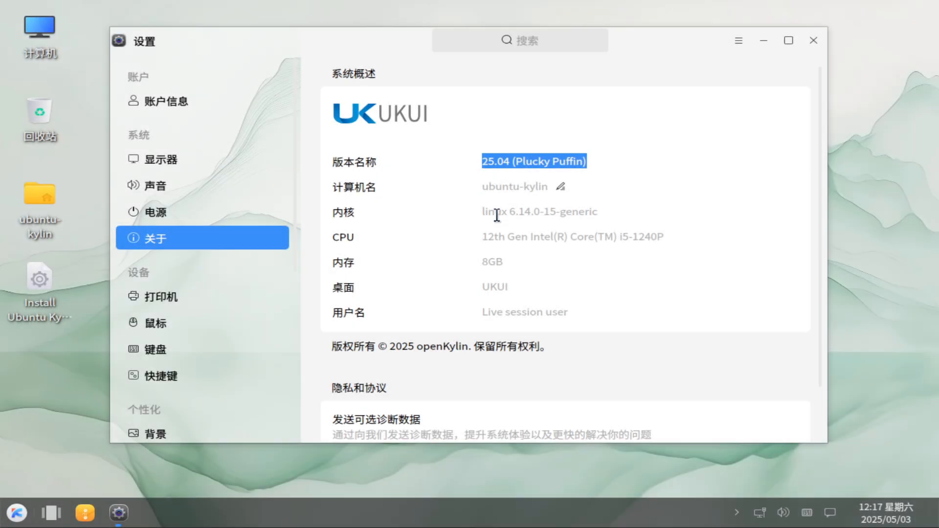
left_click_drag(483, 186, 548, 187)
scroll(815, 257, "down", 2)
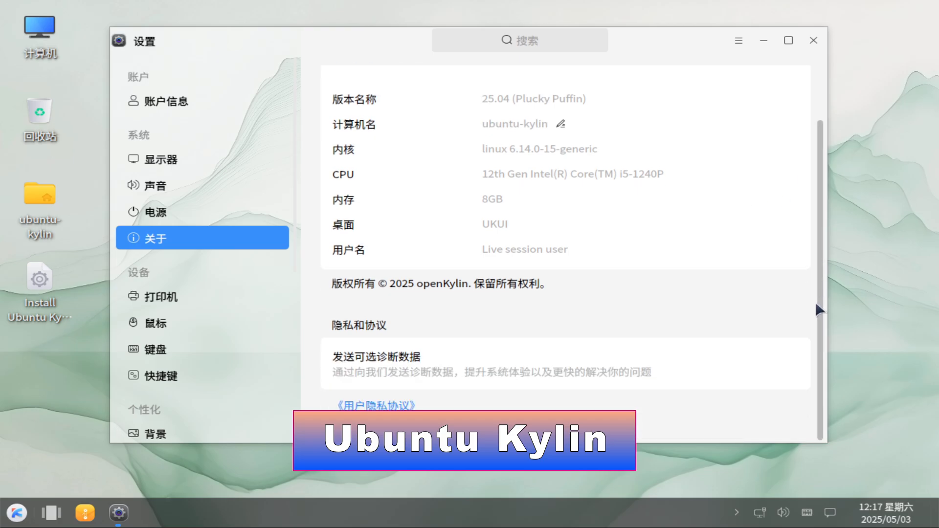
- Expand the start menu to the full app grid and launch MATE System Monitor
left_click(16, 513)
left_click(258, 127)
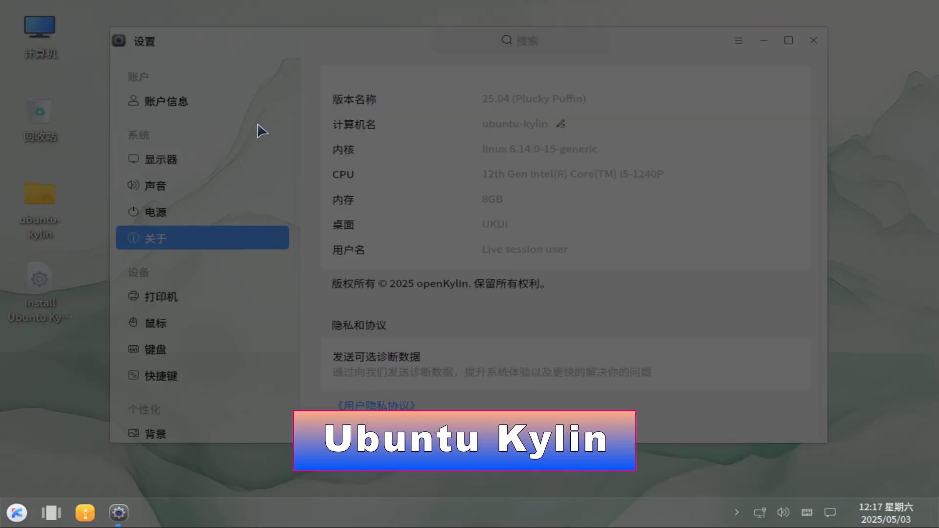
left_click_drag(724, 130, 711, 345)
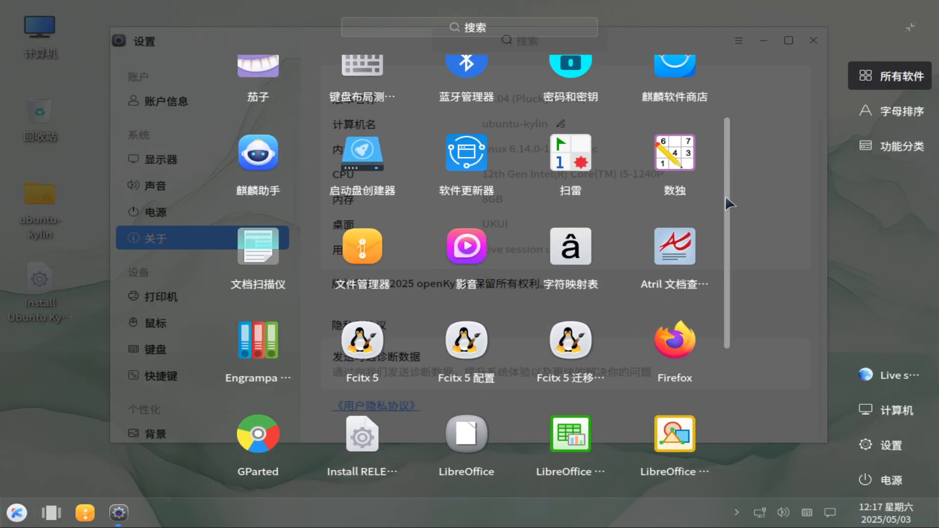
left_click(672, 276)
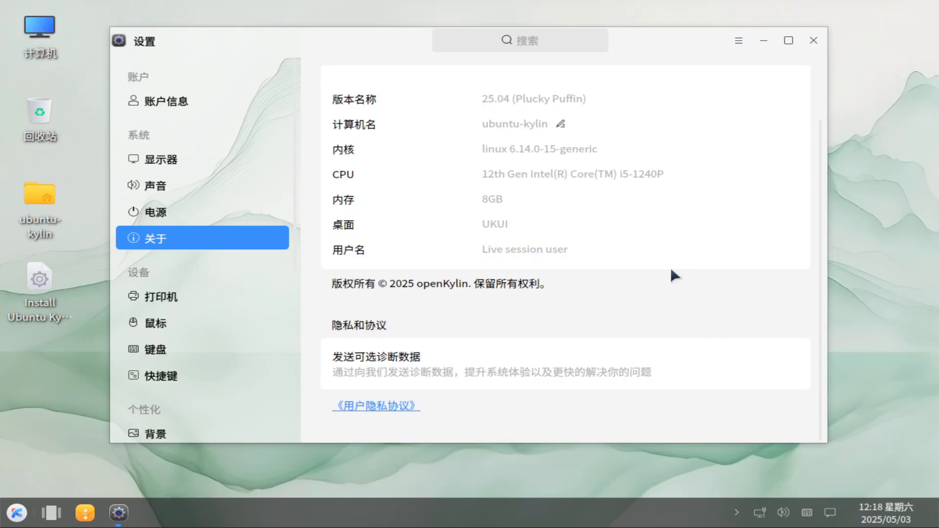
- Maximize the monitor and review its system, process, resource and file-system tabs
left_click(499, 45)
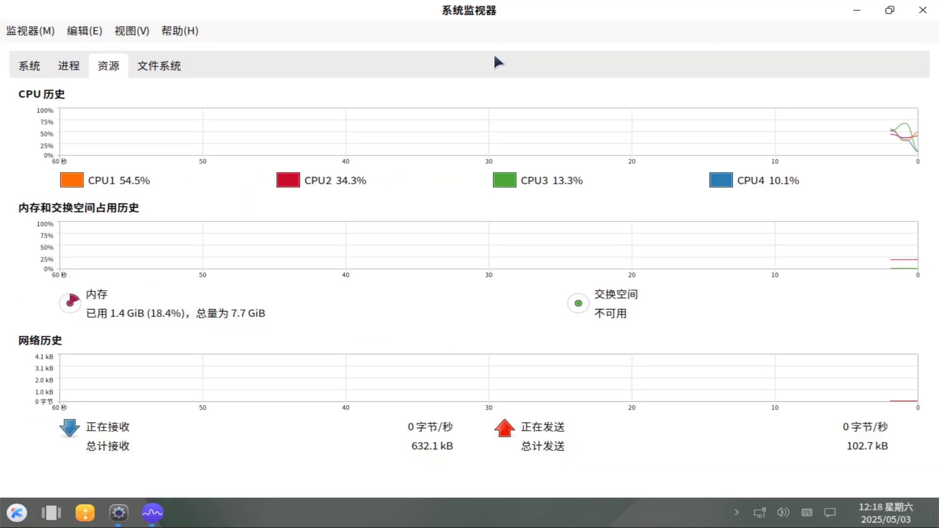
left_click(36, 70)
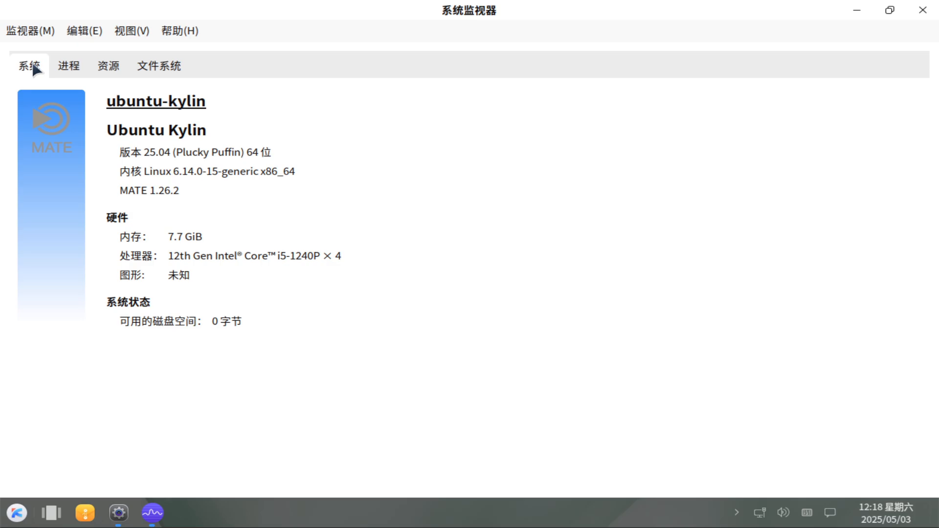
left_click(68, 66)
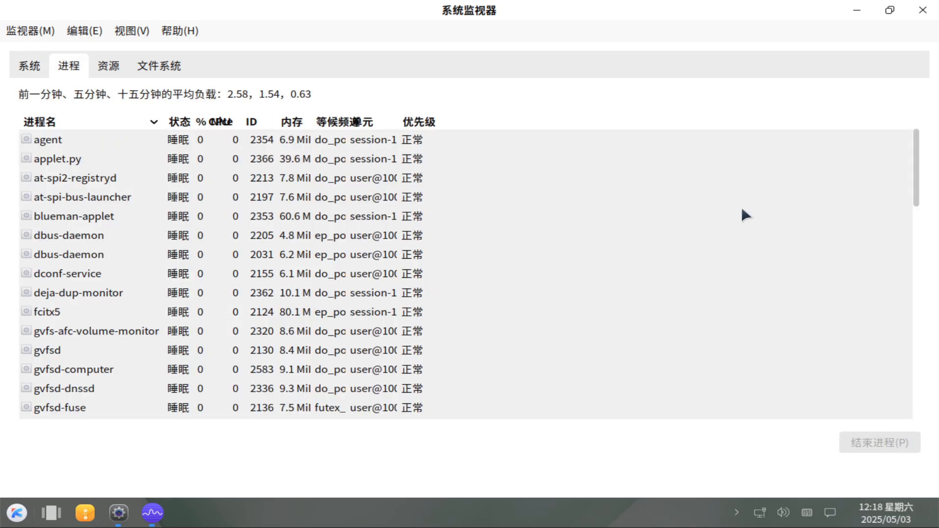
left_click_drag(914, 174, 883, 405)
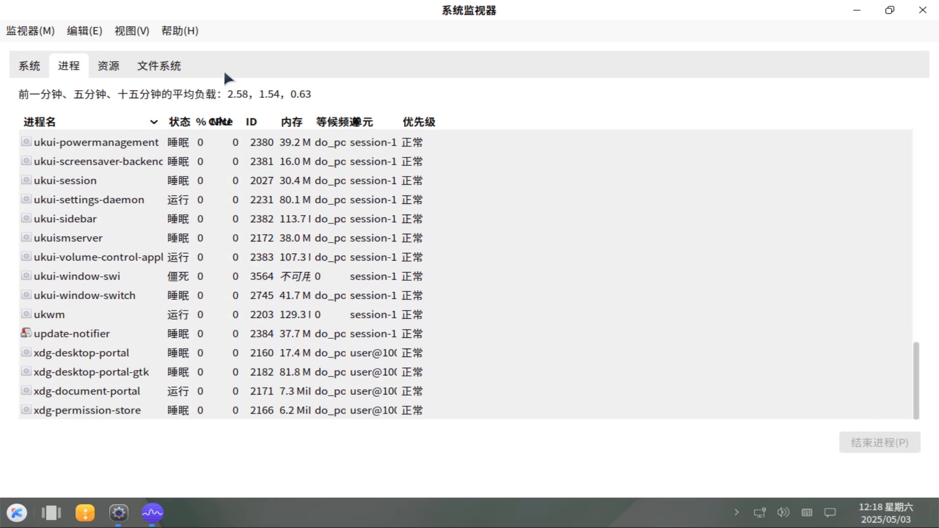
left_click(118, 68)
left_click(169, 73)
left_click(105, 67)
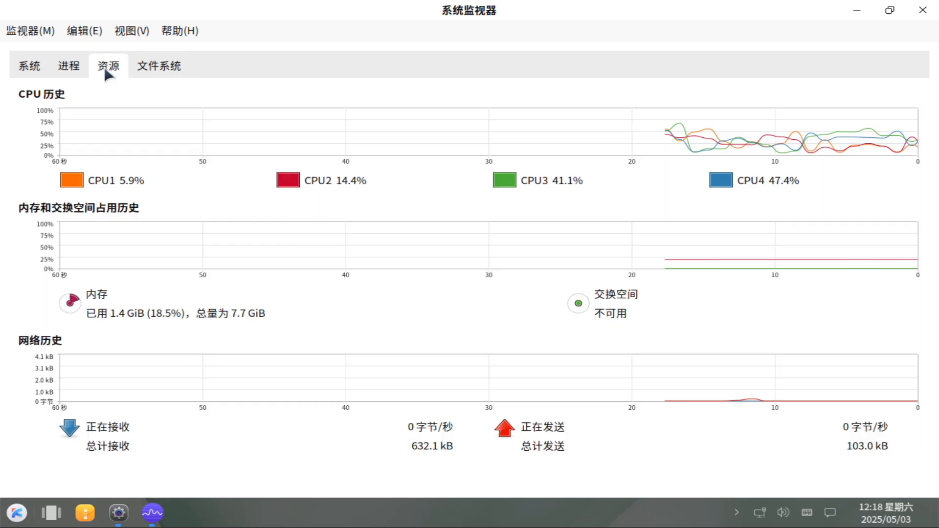
- Show the About dialog from the Help menu confirming version 1.26.3
left_click(175, 32)
left_click(179, 78)
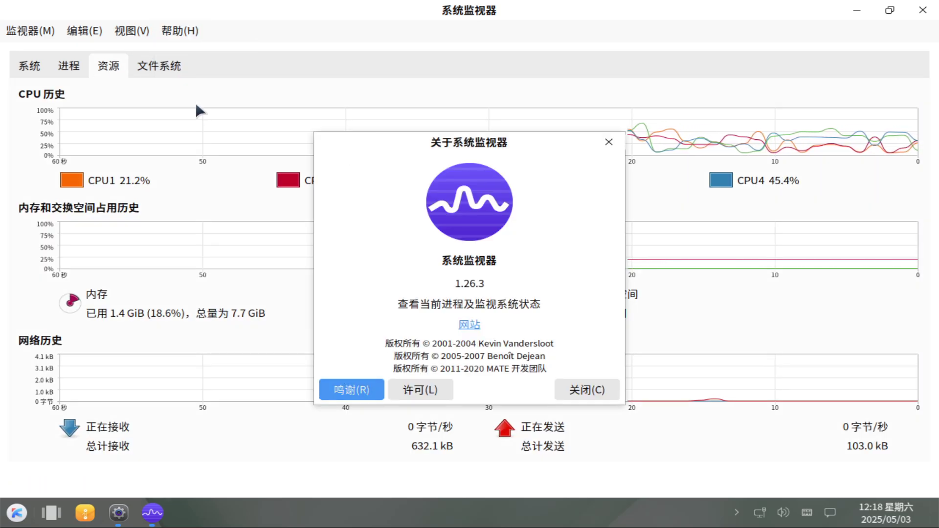
- Check the panel's calendar, notification sidebar, volume and network indicators
left_click(576, 389)
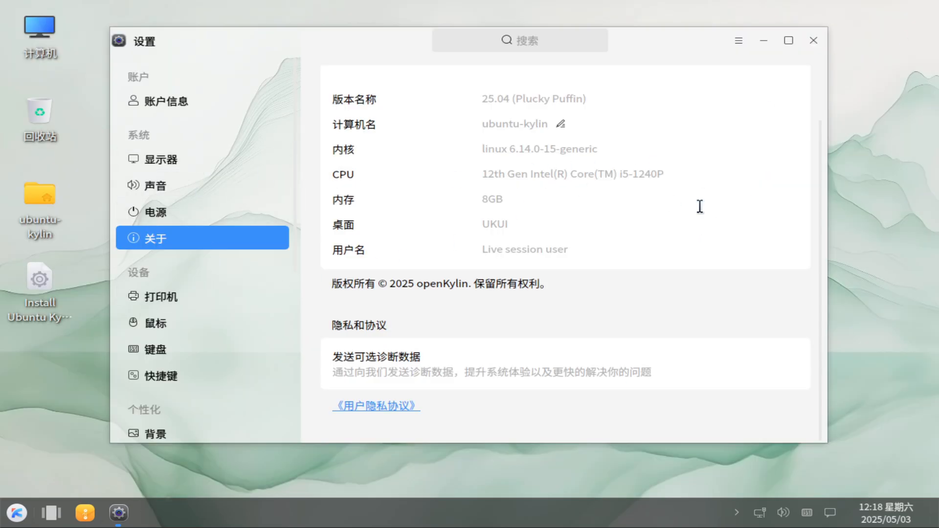
left_click(885, 514)
left_click(886, 516)
left_click(829, 513)
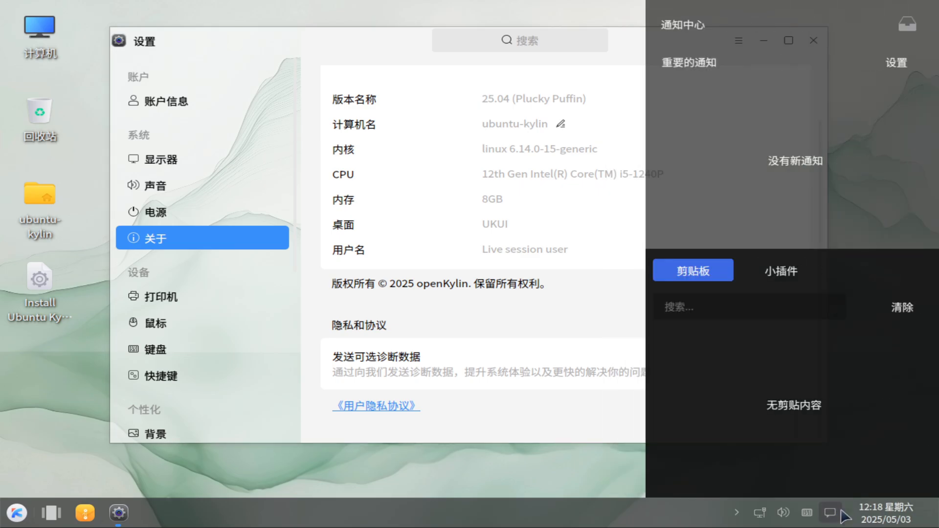
left_click(782, 513)
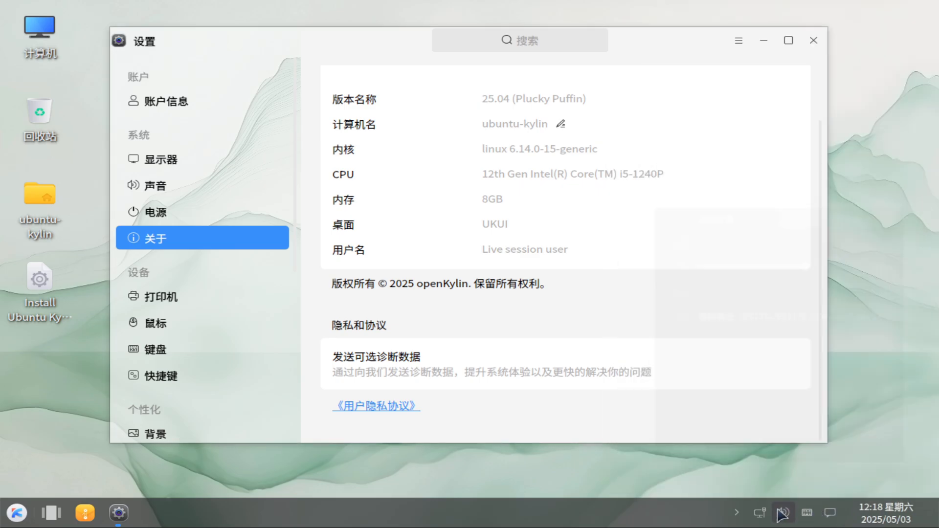
left_click(756, 514)
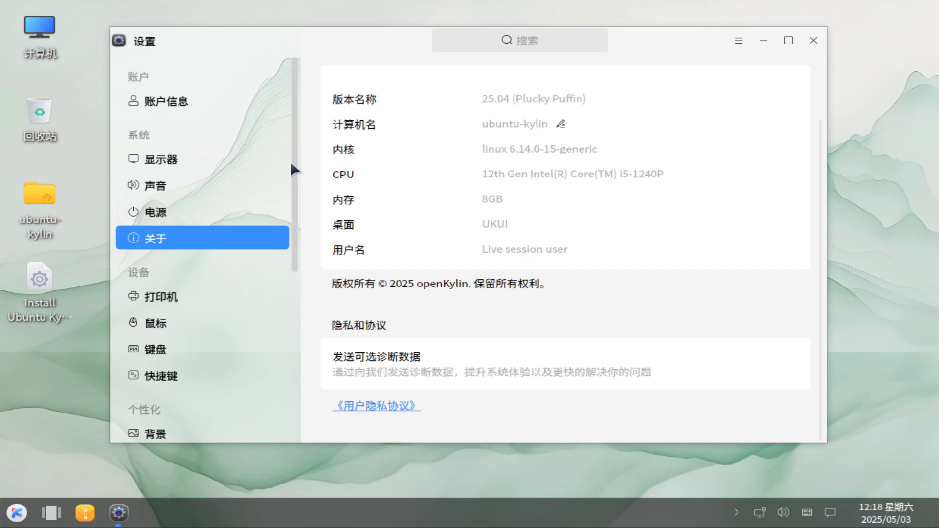
left_click_drag(293, 161, 293, 264)
scroll(293, 268, "down", 3)
- Set the dark window theme, the 典 icon theme and the 典蓝 cursor theme
left_click(189, 212)
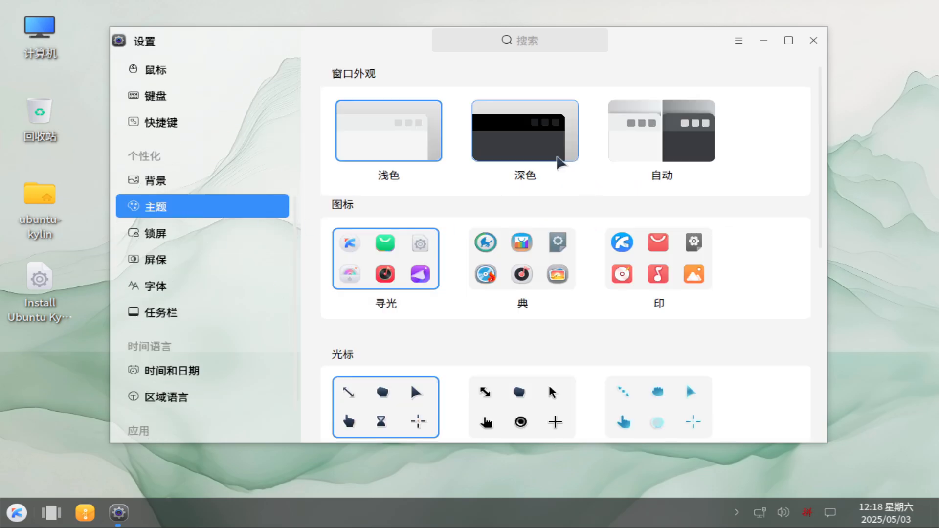
left_click(558, 160)
left_click(542, 268)
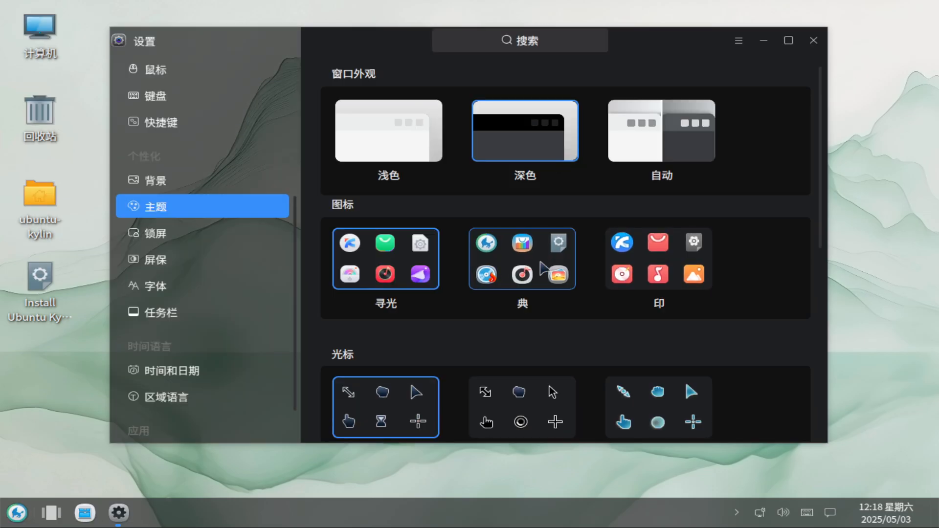
left_click(661, 407)
left_click_drag(822, 237, 811, 433)
- From the desktop context menu, set the lake landscape as wallpaper and close Settings
left_click(764, 41)
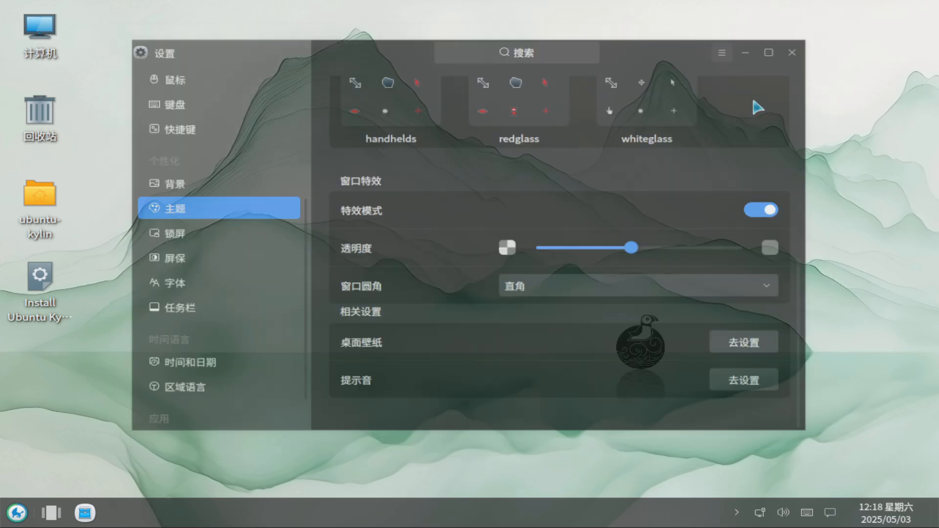
right_click(302, 219)
left_click(352, 413)
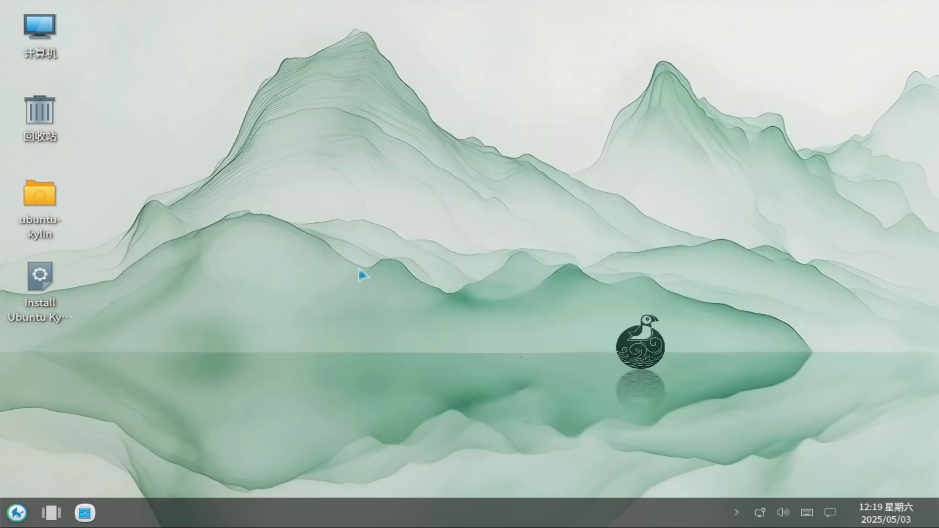
left_click(771, 359)
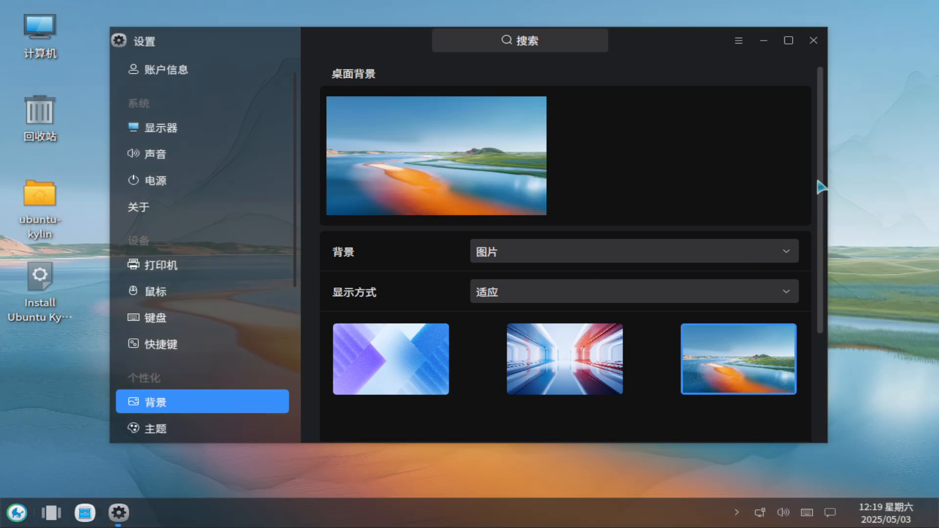
scroll(822, 183, "down", 3)
left_click(813, 40)
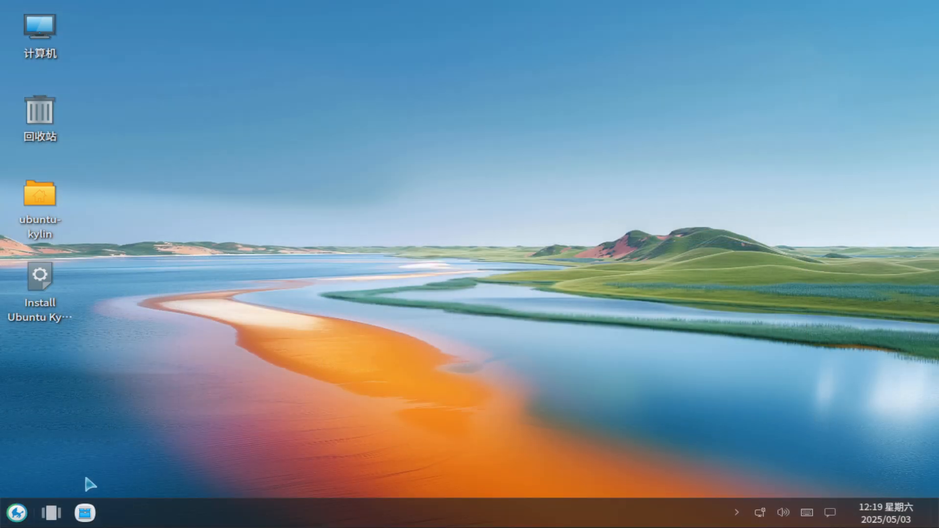
right_click(17, 513)
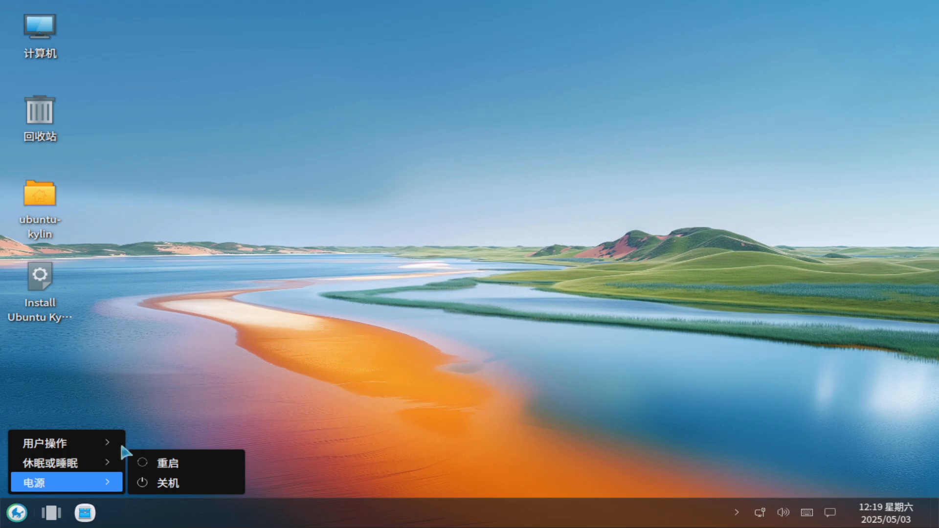
left_click(259, 252)
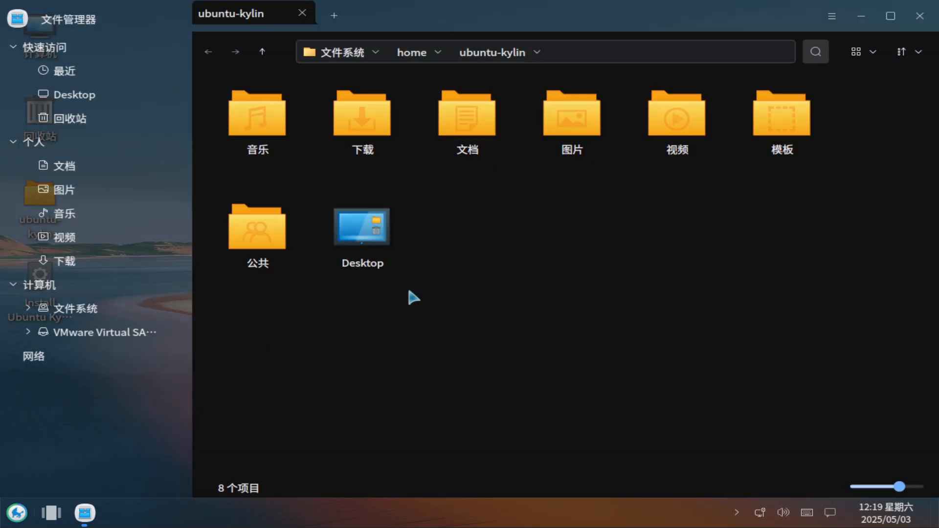
left_click(831, 17)
left_click(845, 174)
left_click(831, 17)
left_click(834, 253)
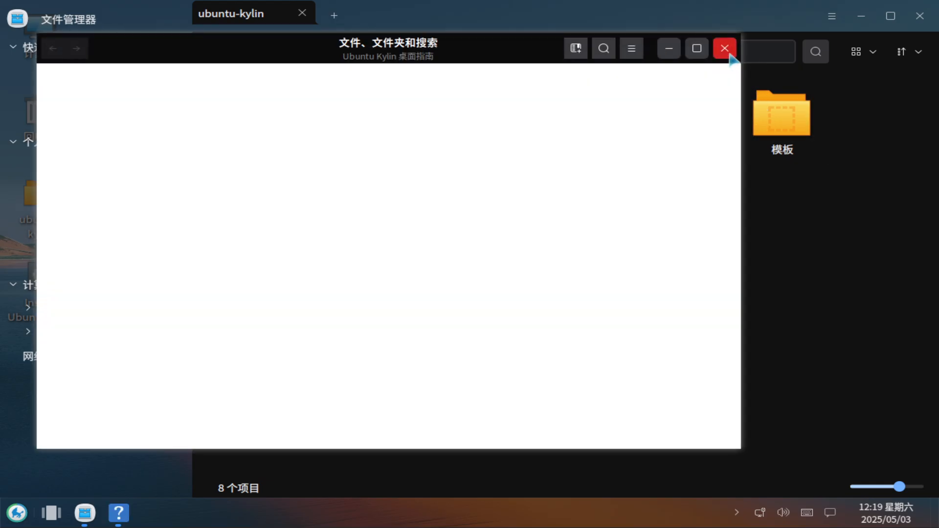
left_click(725, 49)
left_click(832, 17)
left_click(834, 272)
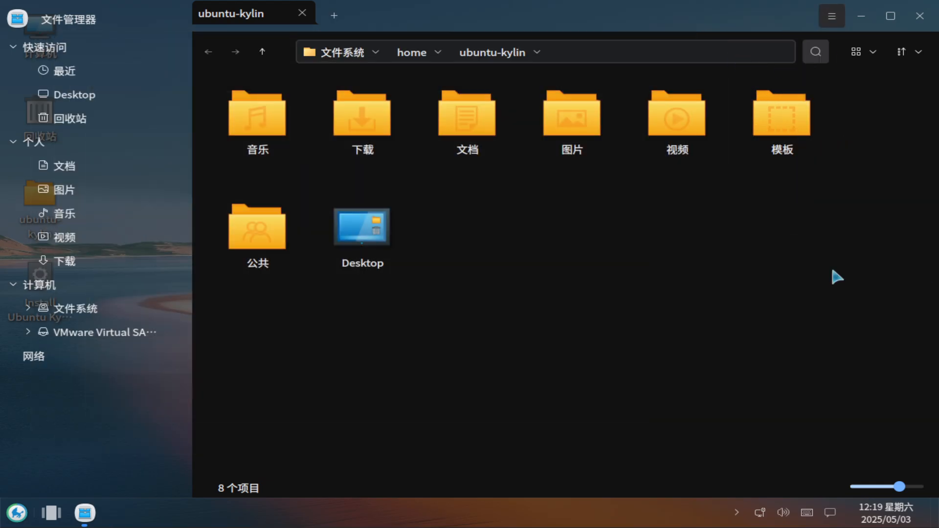
left_click(609, 122)
left_click(919, 15)
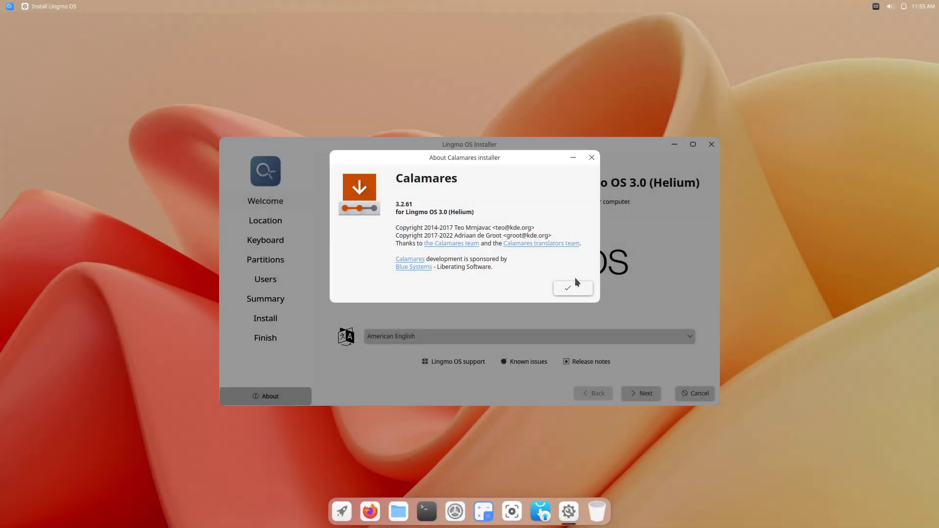
- Advance to the Location page and peek at the time-zone, language and locale choices without changing them
left_click(573, 288)
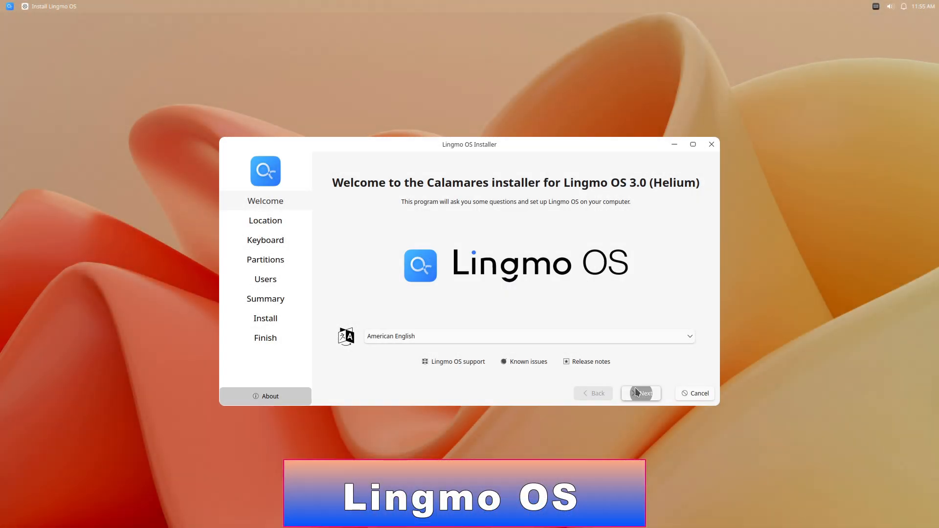
left_click(636, 392)
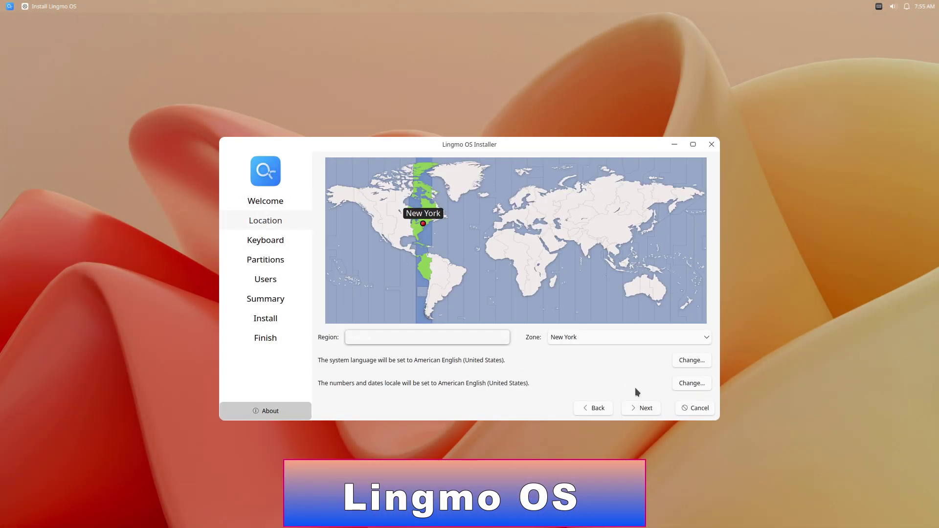
left_click(501, 338)
left_click(568, 339)
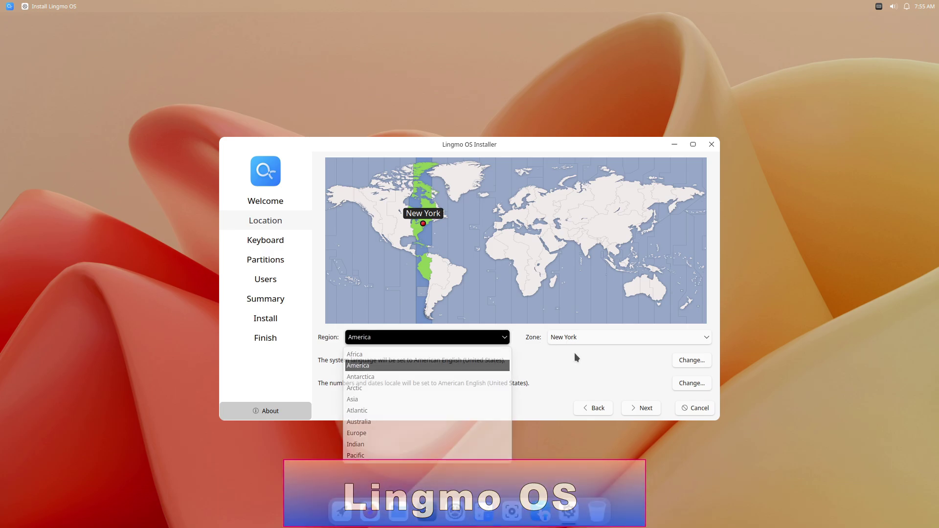
left_click(681, 367)
left_click(540, 331)
left_click(675, 382)
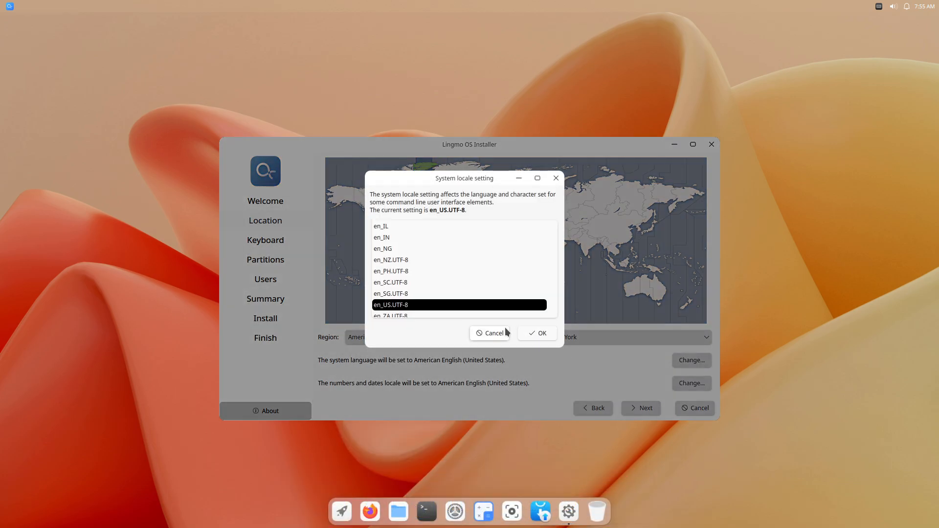
left_click(489, 332)
- Pass the Keyboard page, choose Erase disk on Partitions and reach the user account page
left_click(651, 408)
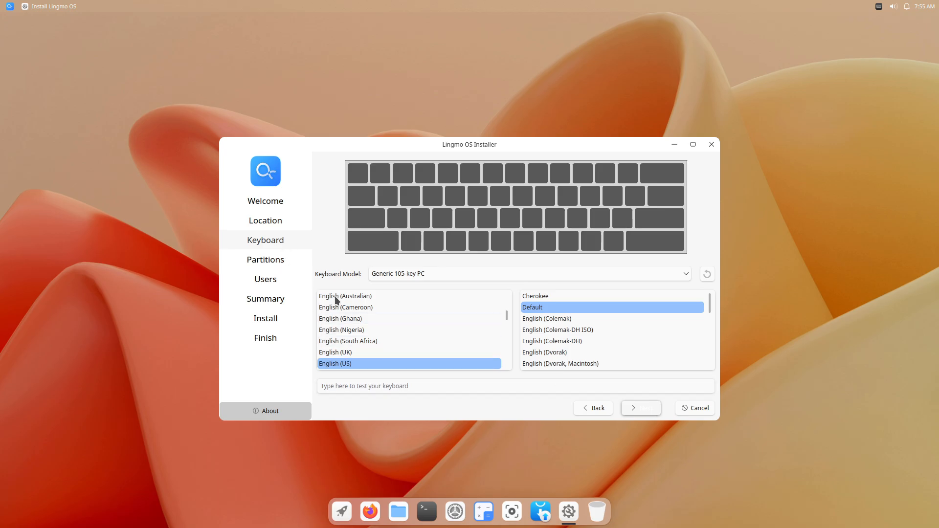
left_click(652, 408)
left_click(320, 193)
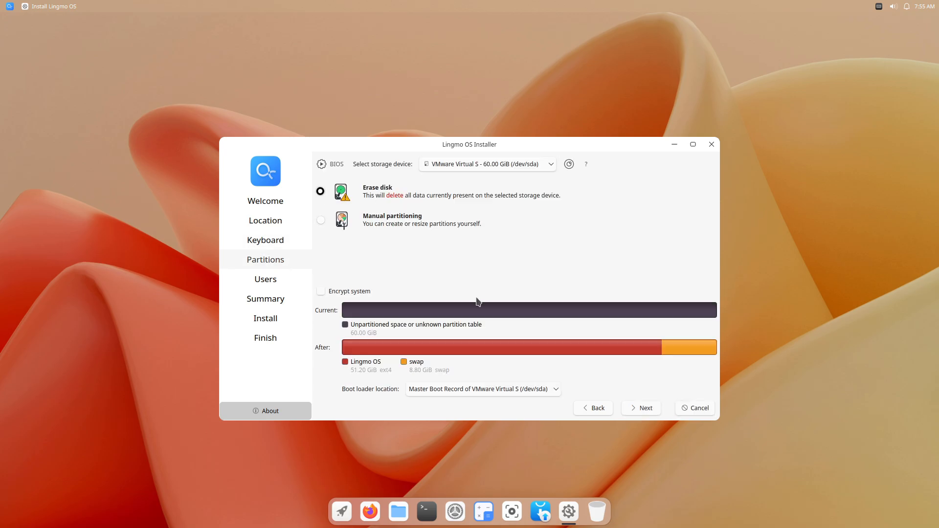
left_click(633, 405)
- Cancel the installation, confirm quitting and bring up the full-screen app grid
left_click(695, 408)
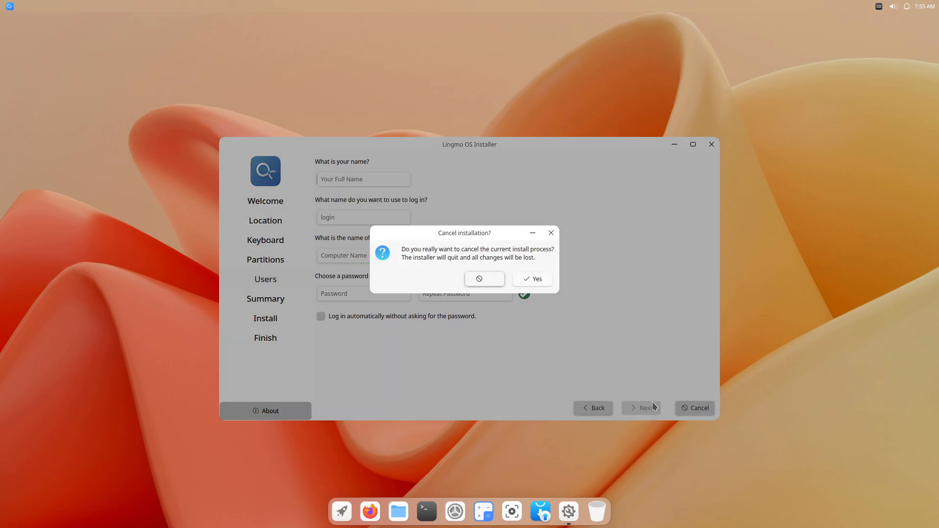
left_click(537, 276)
left_click(350, 512)
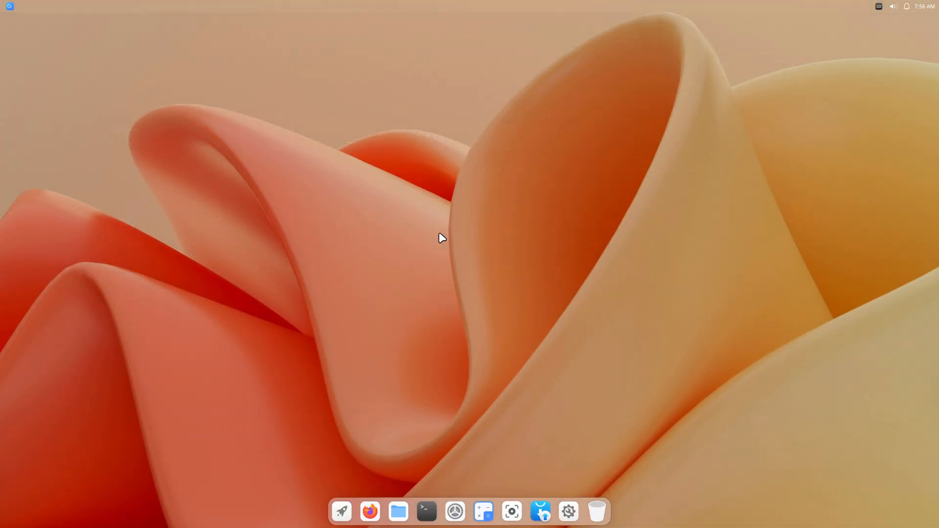
left_click(907, 6)
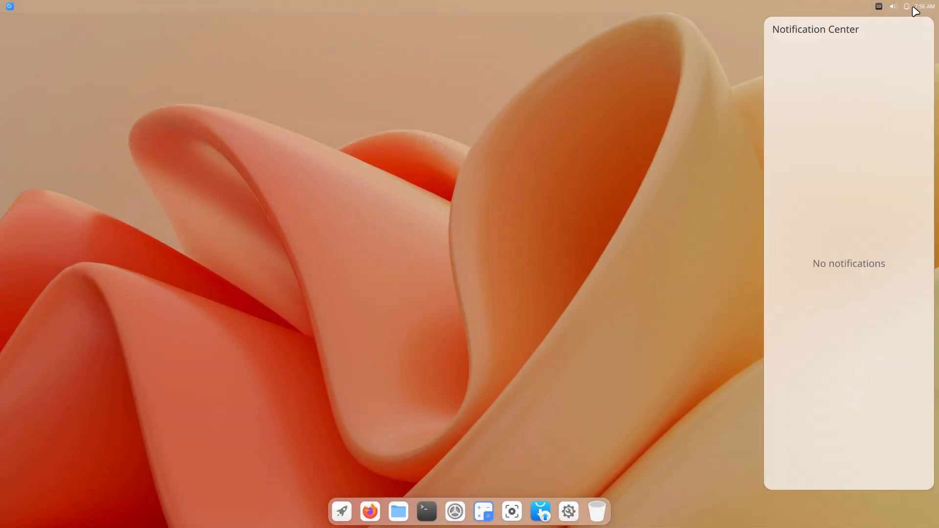
left_click(907, 5)
left_click(894, 6)
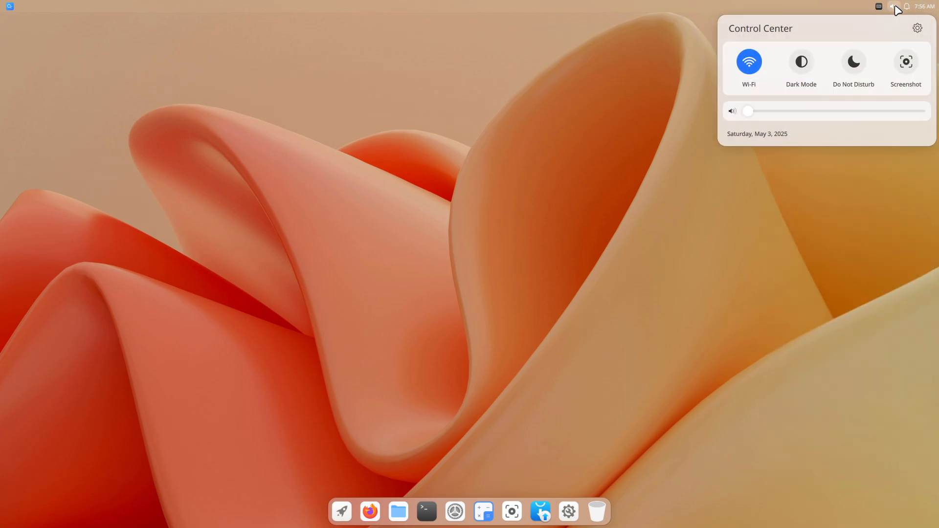
left_click(890, 6)
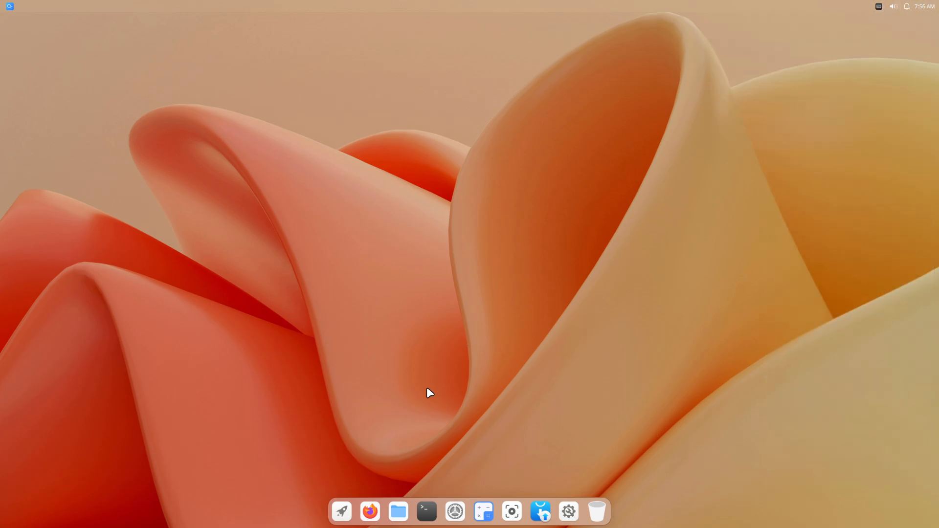
left_click(343, 512)
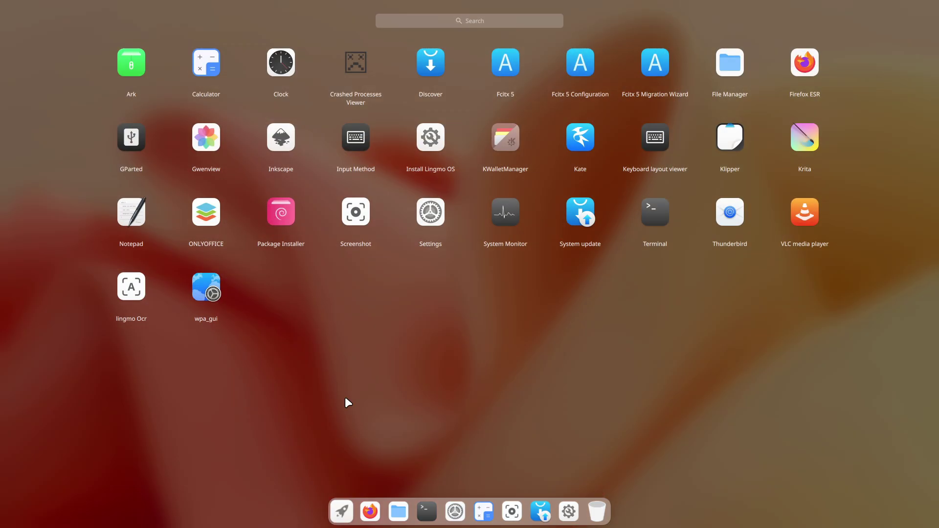
- Launch Lingmo Settings full screen, view About, and set the power mode to Performance
left_click(438, 210)
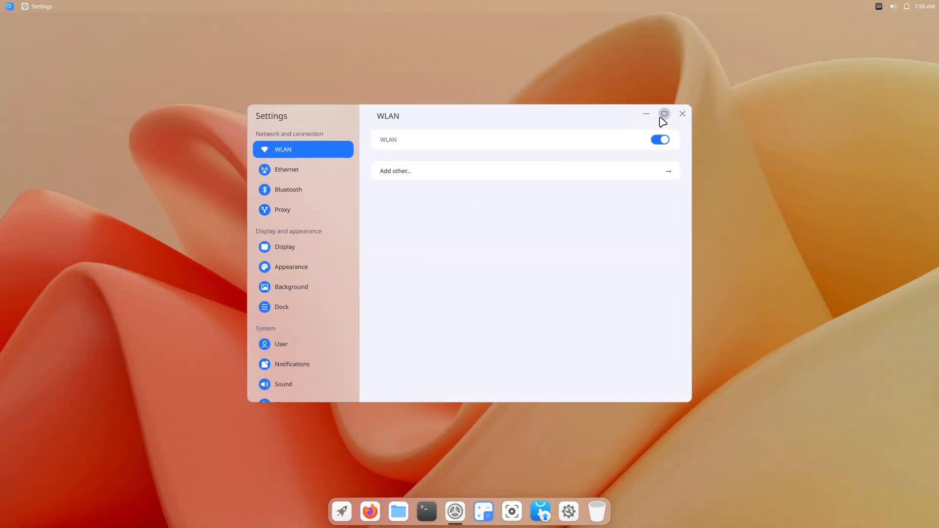
left_click(664, 115)
left_click(62, 450)
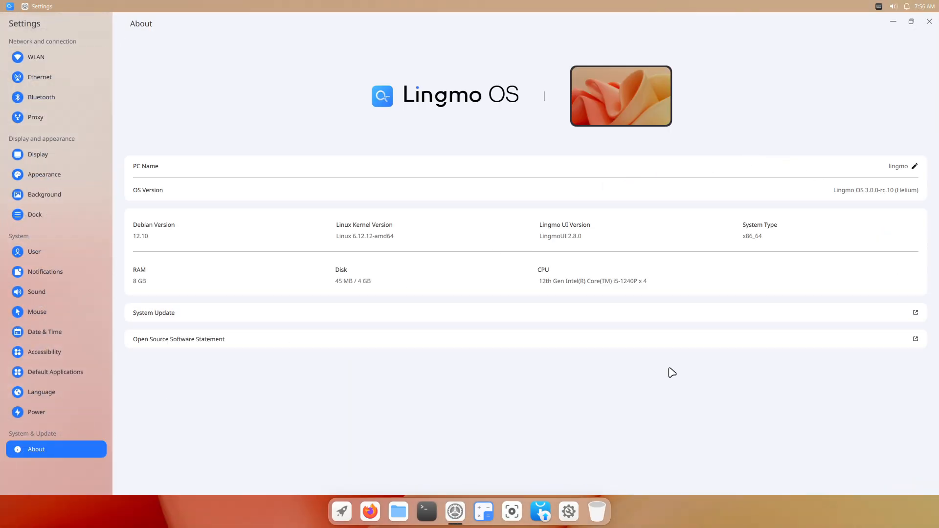
left_click(40, 412)
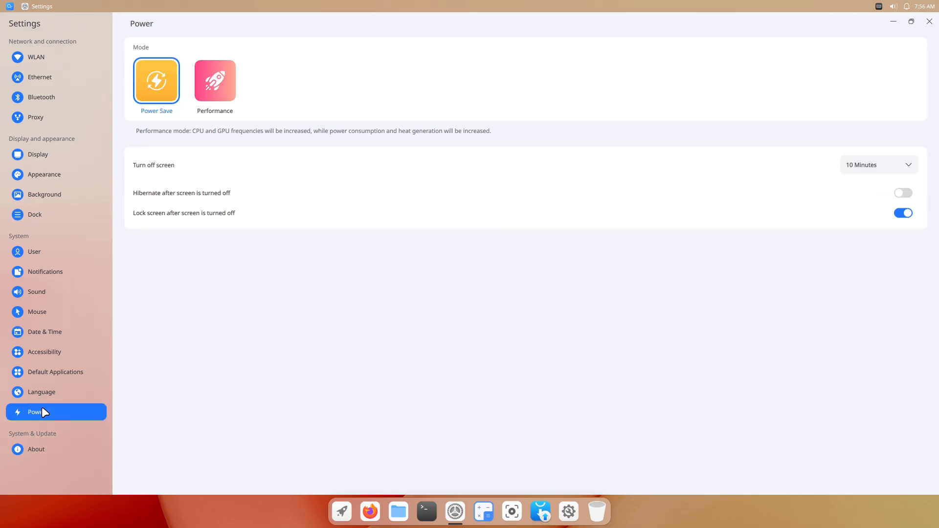
left_click(217, 96)
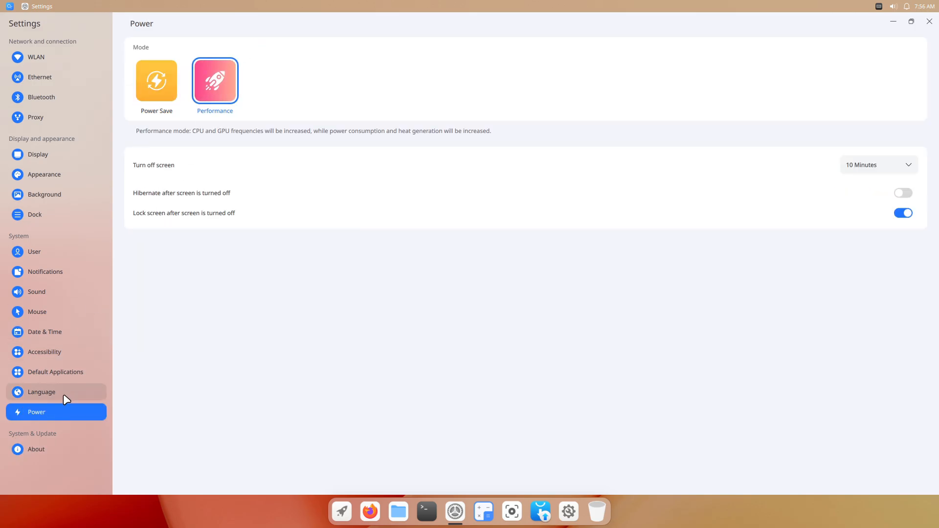
- In Default Applications choose Firefox ESR, File Manager and Thunderbird, and view the terminal choices
left_click(63, 392)
left_click(62, 372)
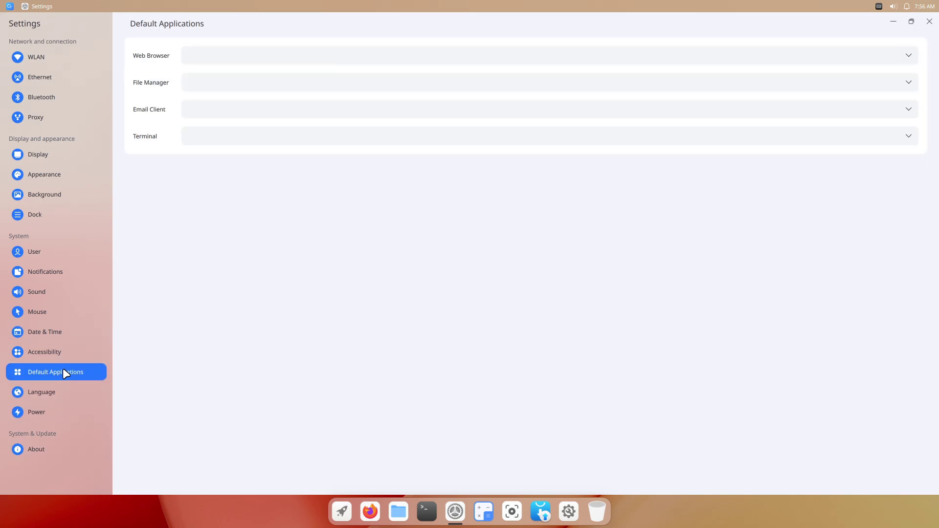
left_click(278, 57)
left_click(228, 57)
left_click(224, 83)
left_click(222, 83)
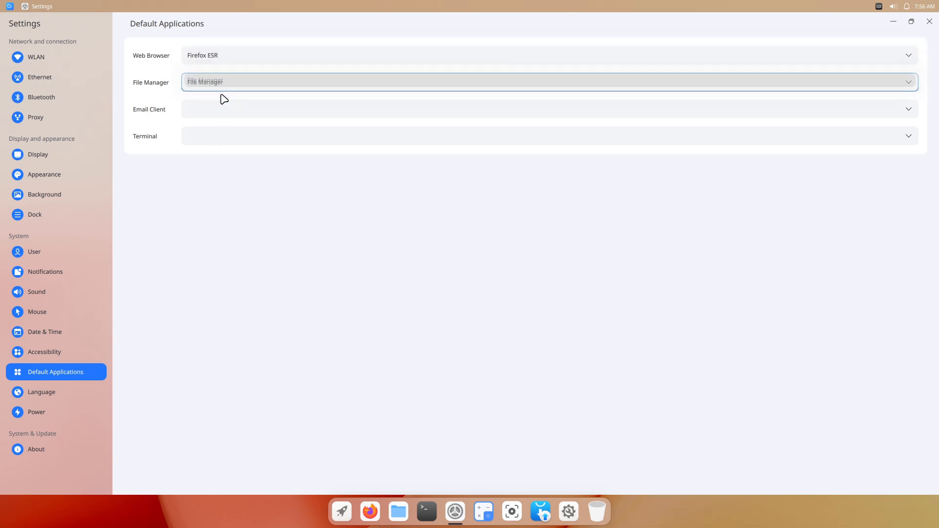
left_click(219, 109)
left_click(217, 137)
- Browse the Accessibility, Date & Time, Mouse, Sound, Notifications and Accounts pages
left_click(65, 336)
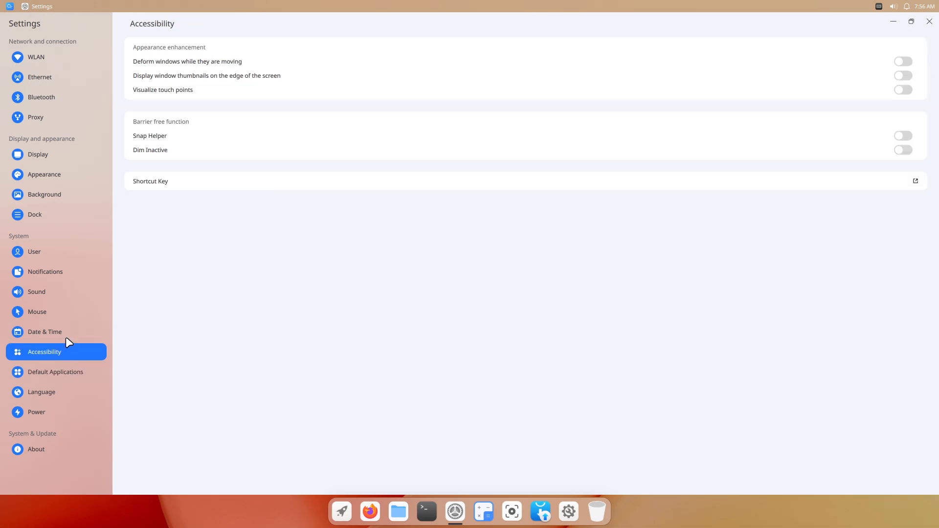
left_click(65, 332)
left_click(66, 315)
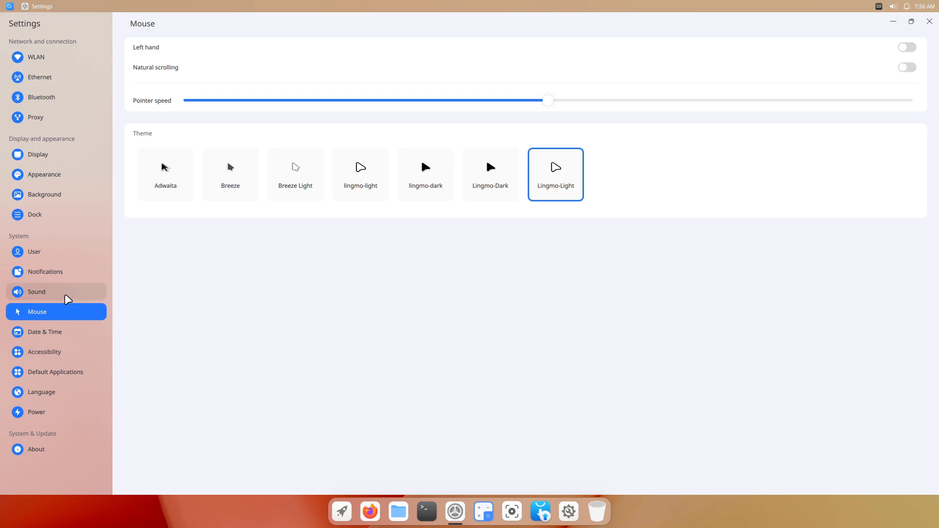
left_click(65, 294)
left_click(69, 270)
left_click(66, 253)
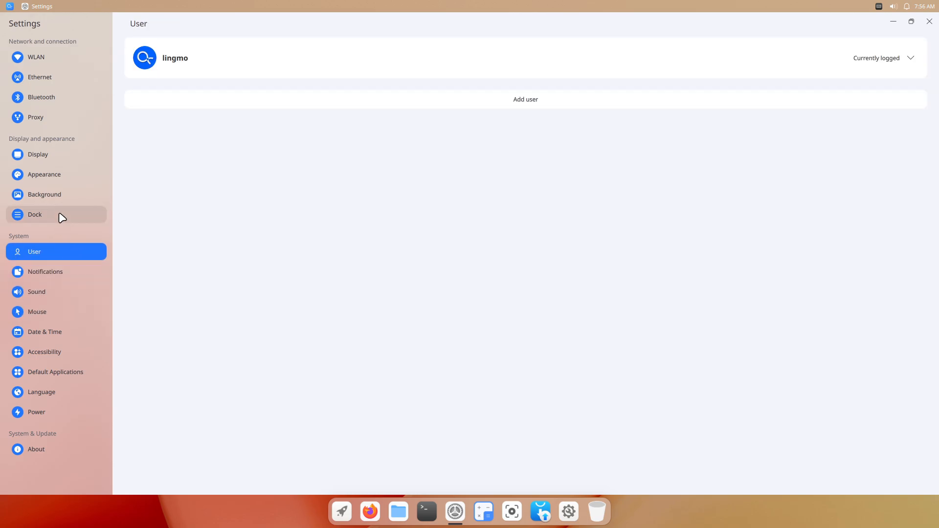
- Move the dock left, back to the bottom, and set its style to full width
left_click(62, 214)
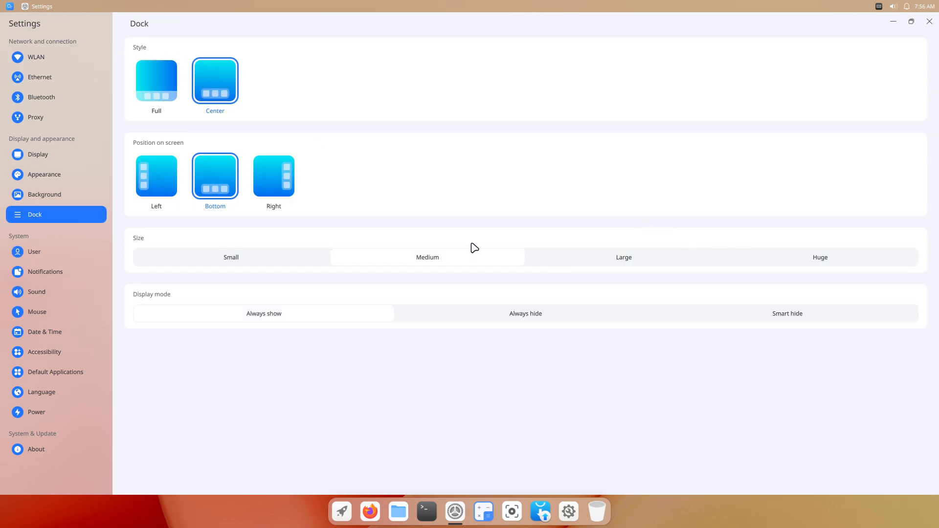
left_click(168, 180)
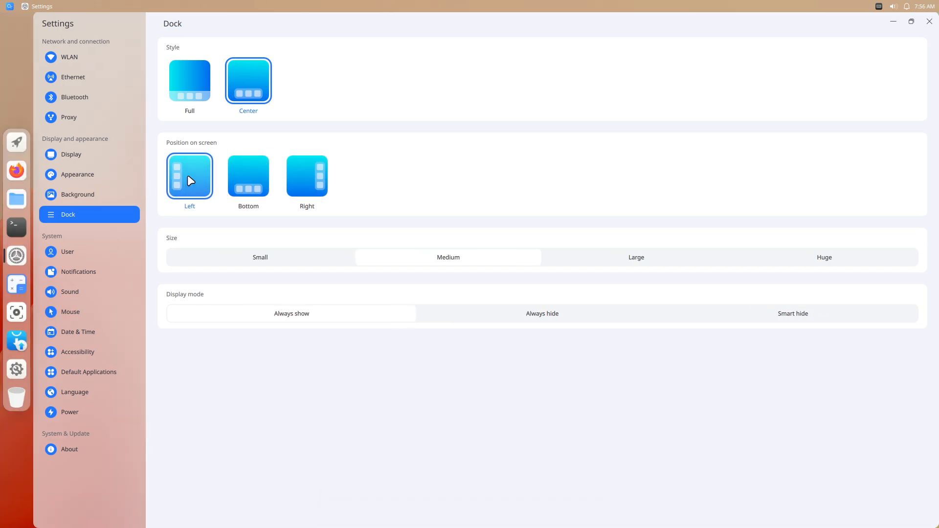
left_click(248, 184)
left_click(162, 88)
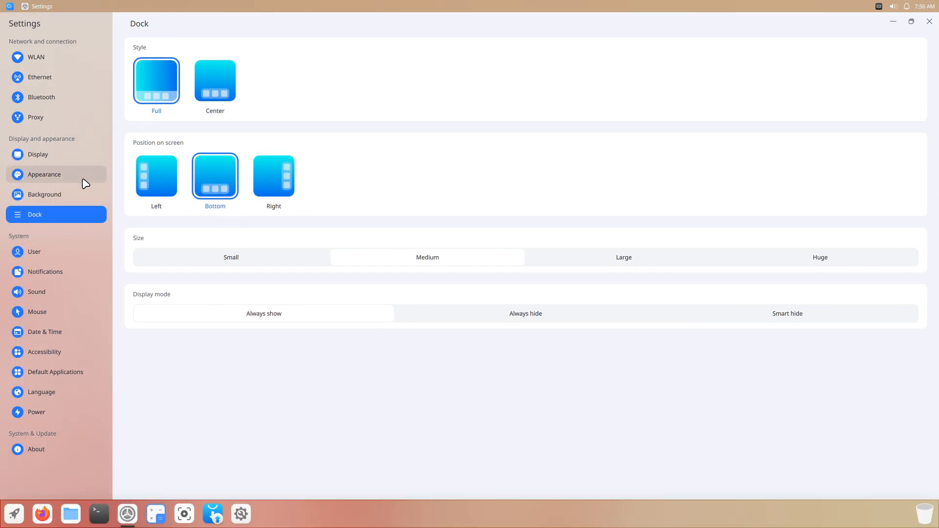
- Set the blue-wave wallpaper, try the colourful one, view Appearance and the full-screen app menu
left_click(76, 194)
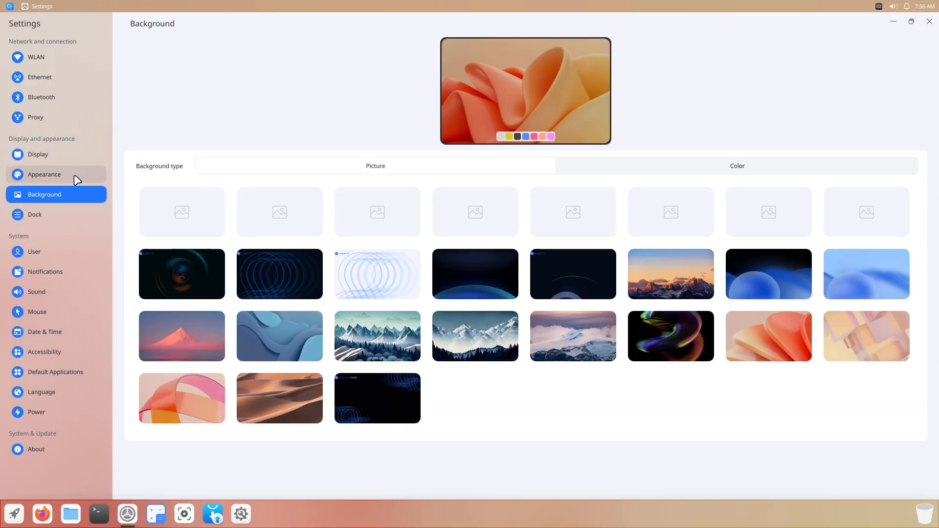
left_click(298, 334)
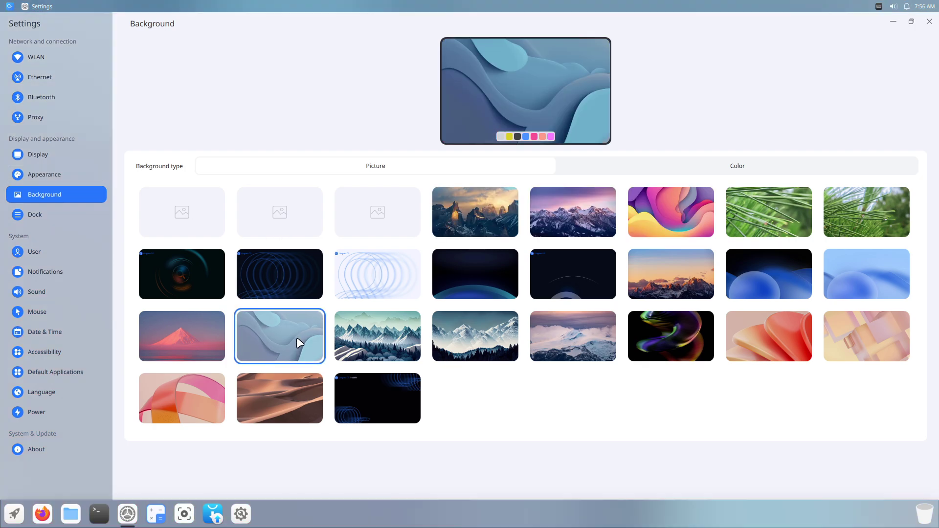
left_click(627, 212)
left_click(44, 174)
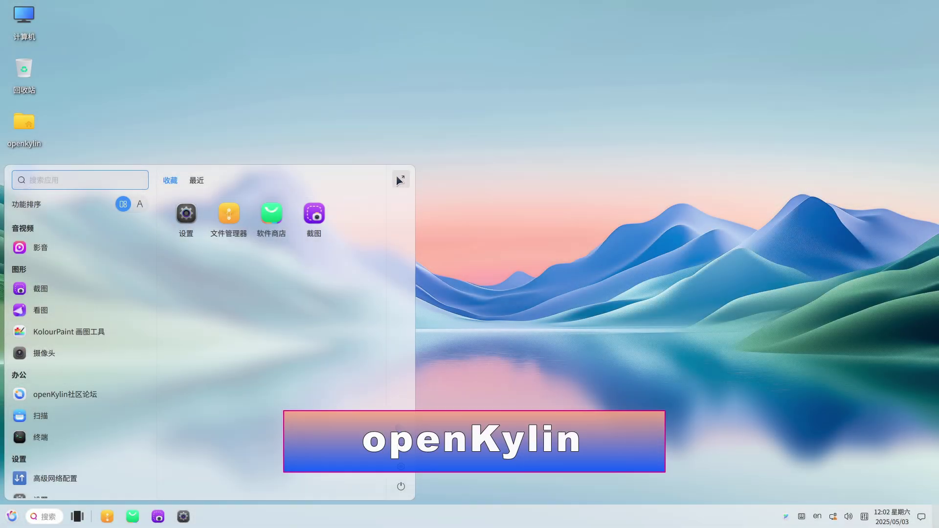
left_click(400, 179)
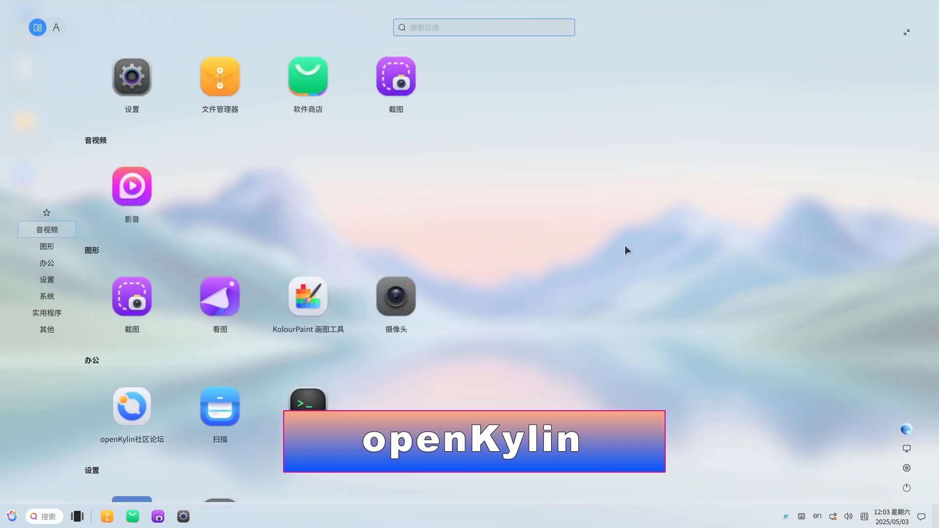
left_click(907, 469)
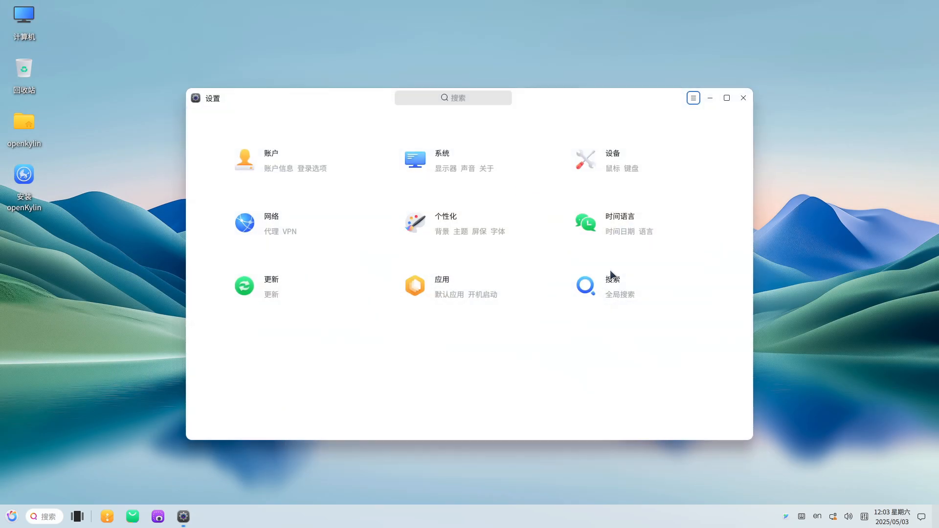
- View the global search, startup apps, default apps, update and region-language pages
left_click(611, 273)
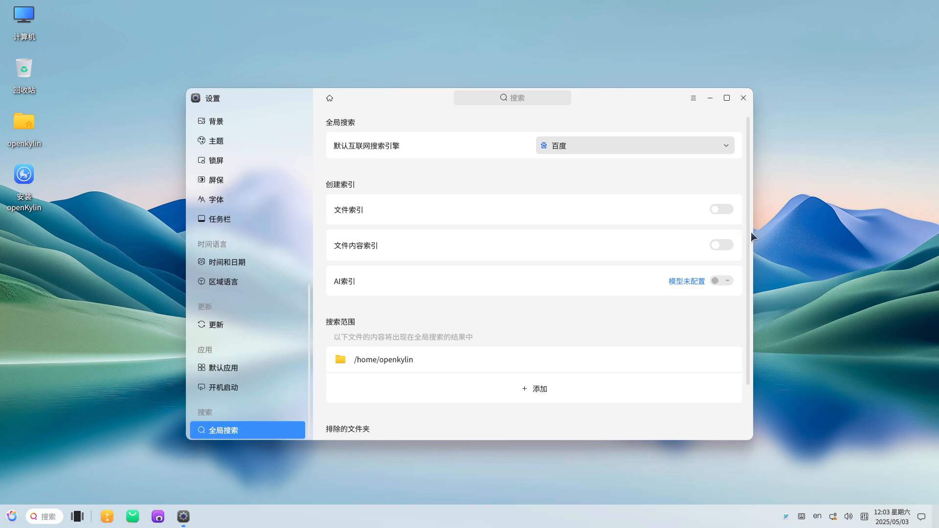
scroll(470, 315, "down", 2)
left_click(260, 385)
left_click(255, 369)
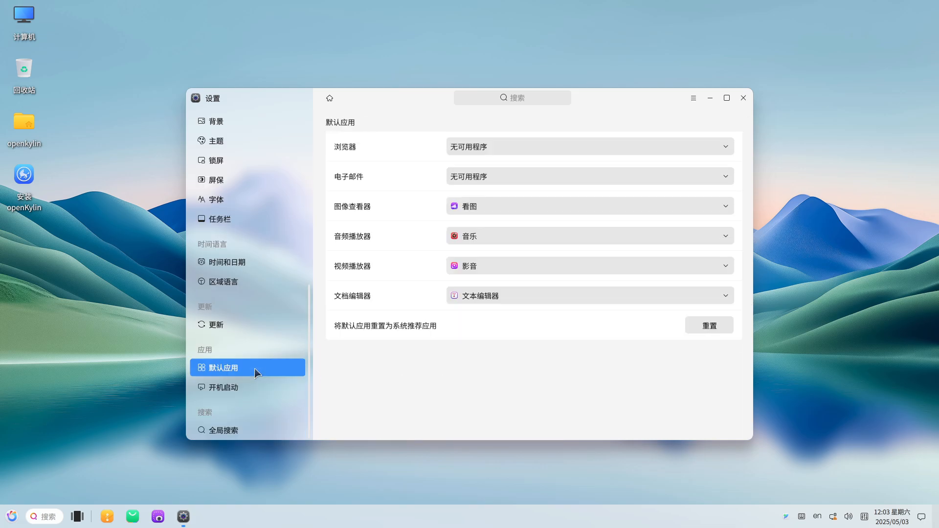
left_click(241, 326)
left_click(236, 286)
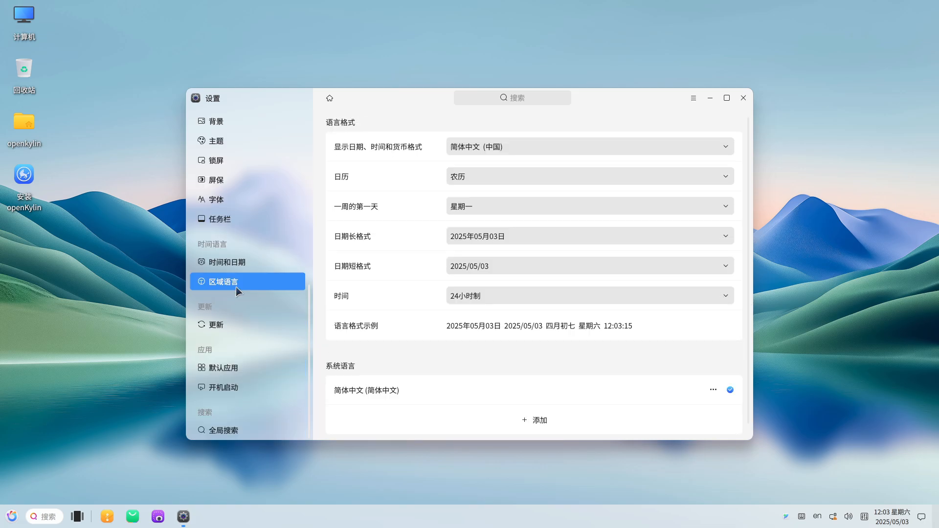
- View the time-date, taskbar, font, screensaver, lock-screen, theme and background pages
left_click(237, 269)
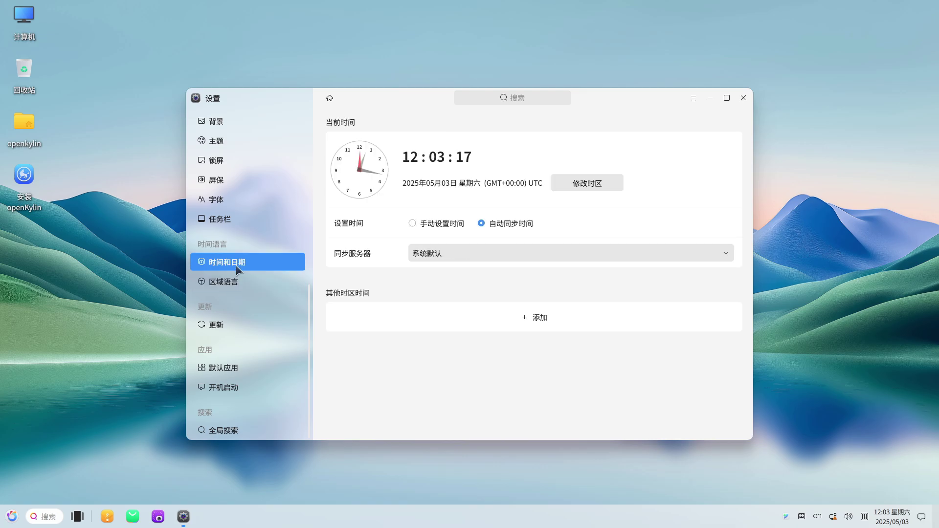
left_click(233, 222)
left_click(230, 199)
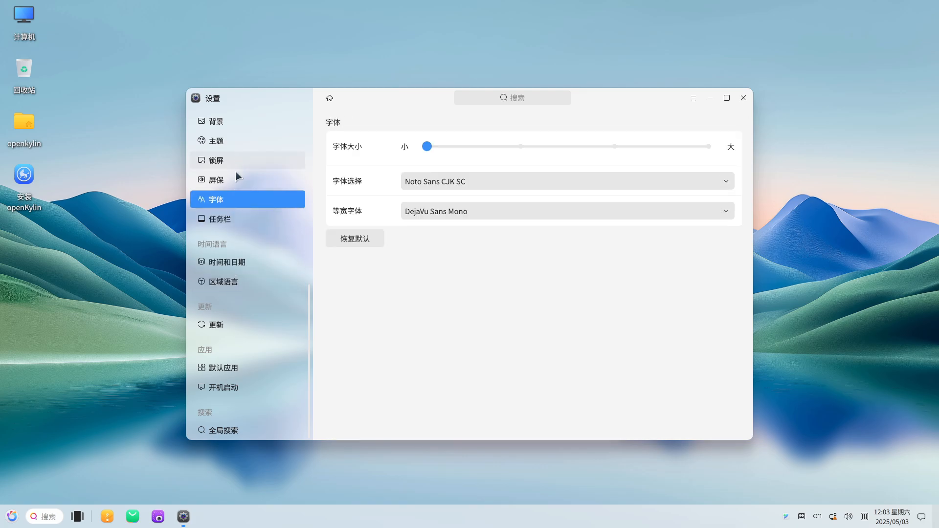
left_click(237, 179)
left_click(236, 161)
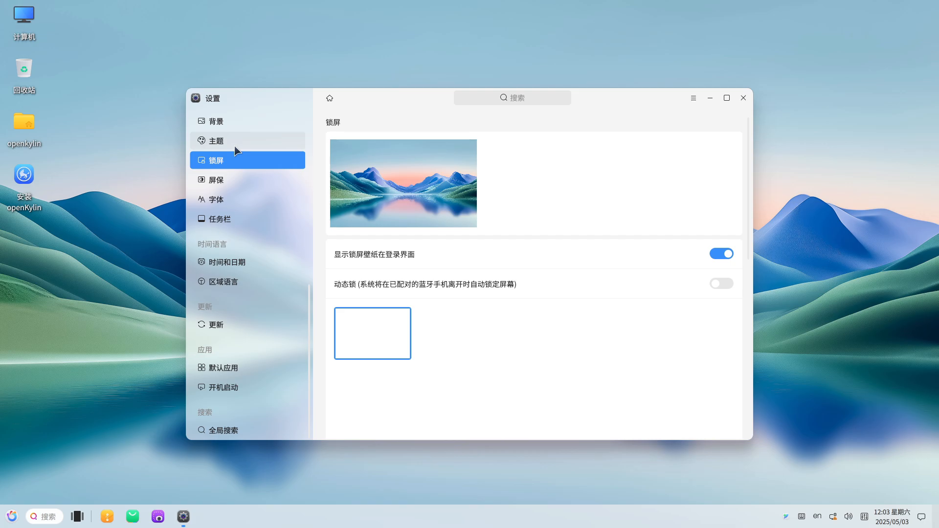
left_click(236, 142)
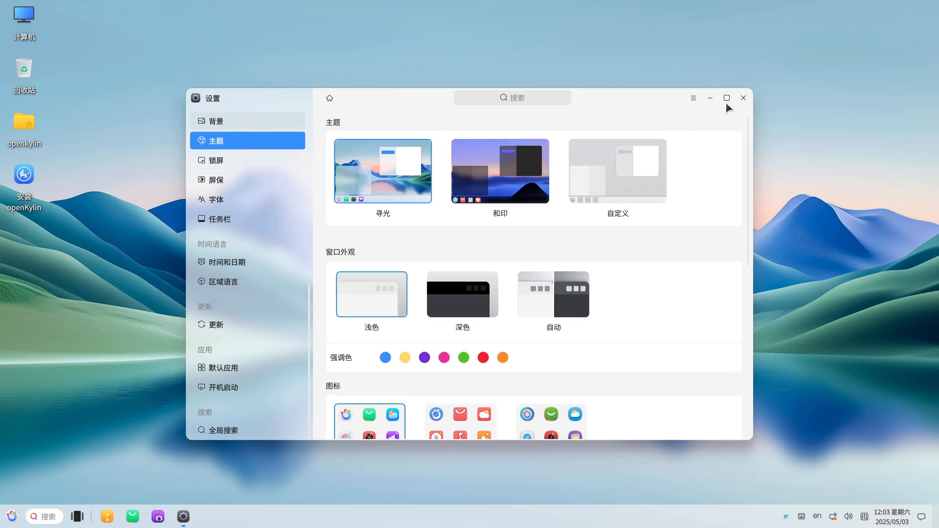
key("Up")
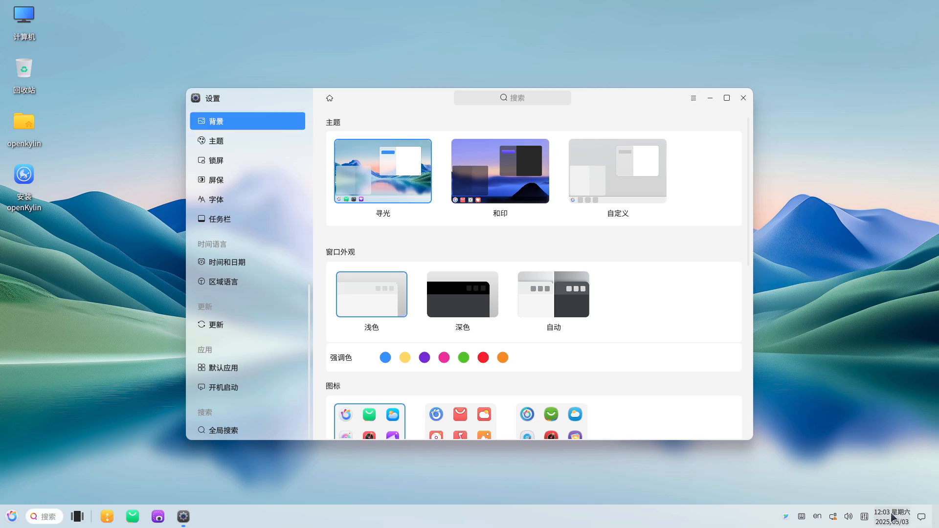
- Show the calendar, network status and AI assistant panels from the tray
left_click(892, 518)
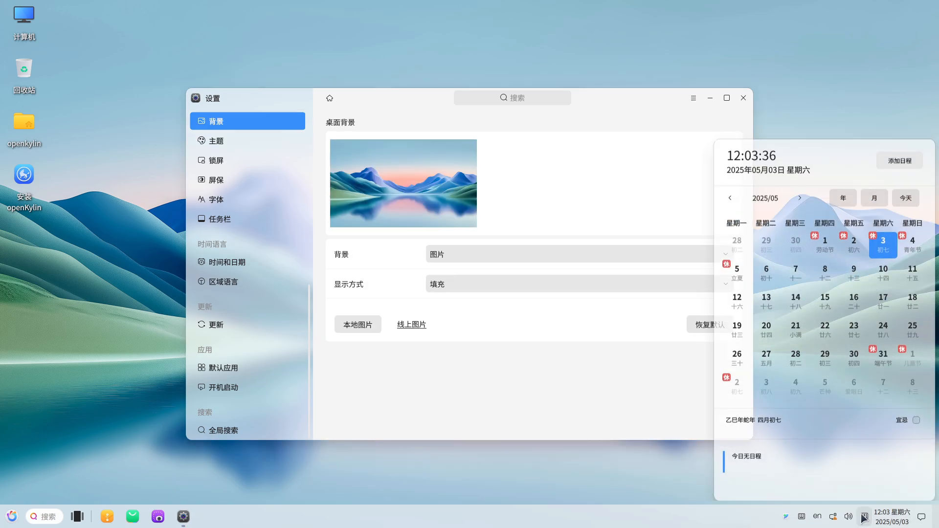
left_click(865, 519)
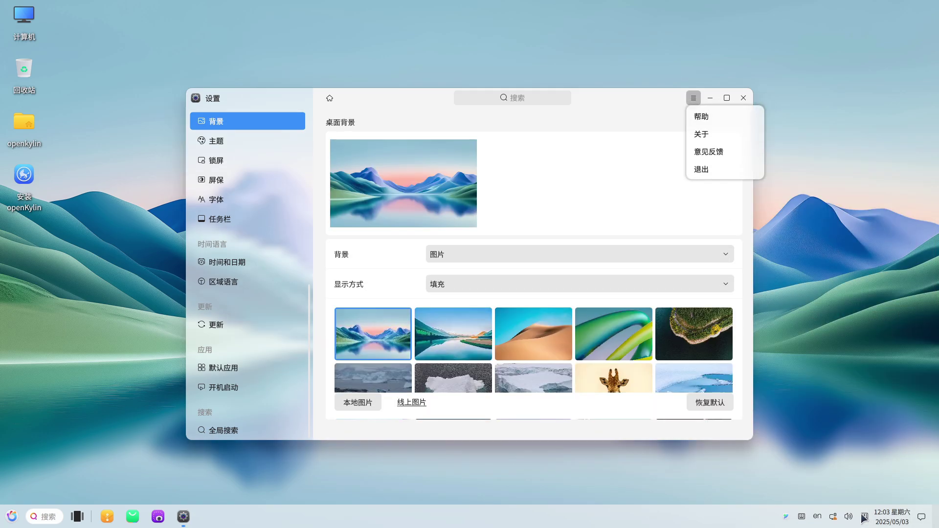
left_click(835, 517)
left_click(801, 517)
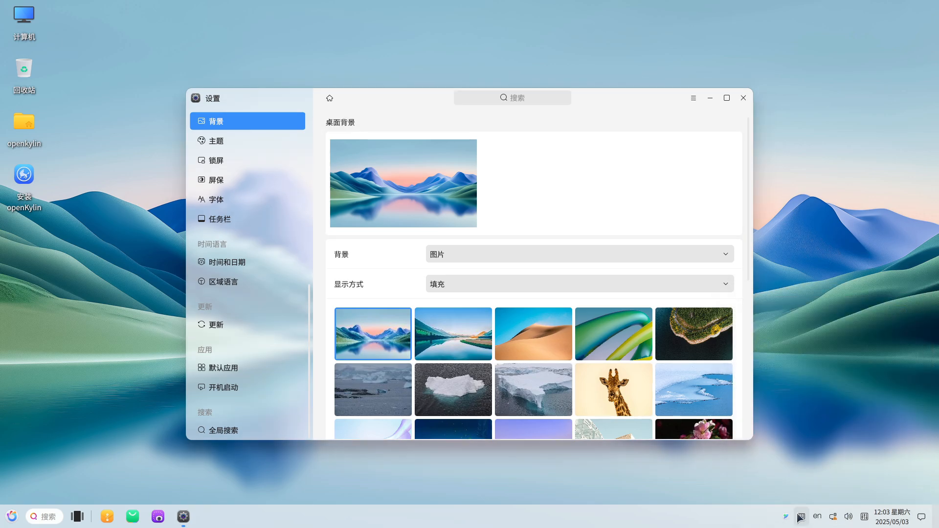
left_click(790, 518)
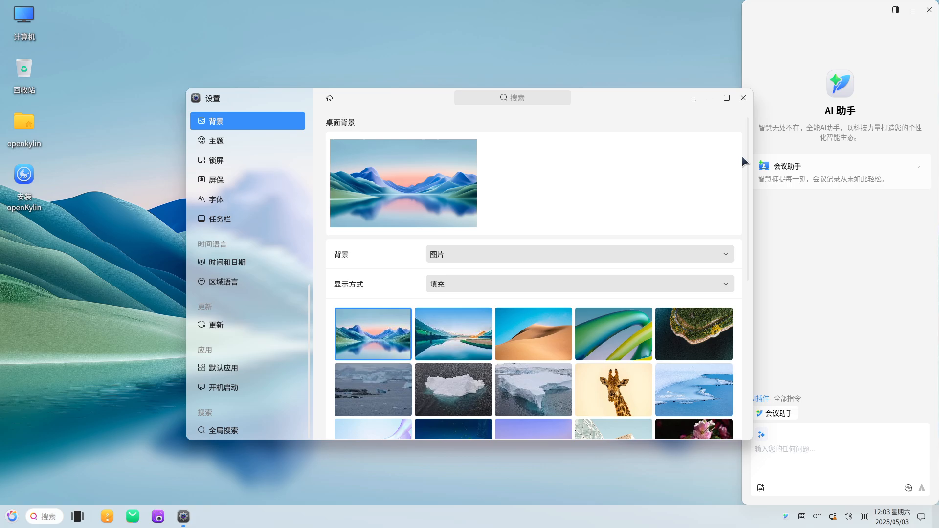
- Quit the Settings window from its menu and close the AI assistant panel
left_click(694, 98)
left_click(702, 171)
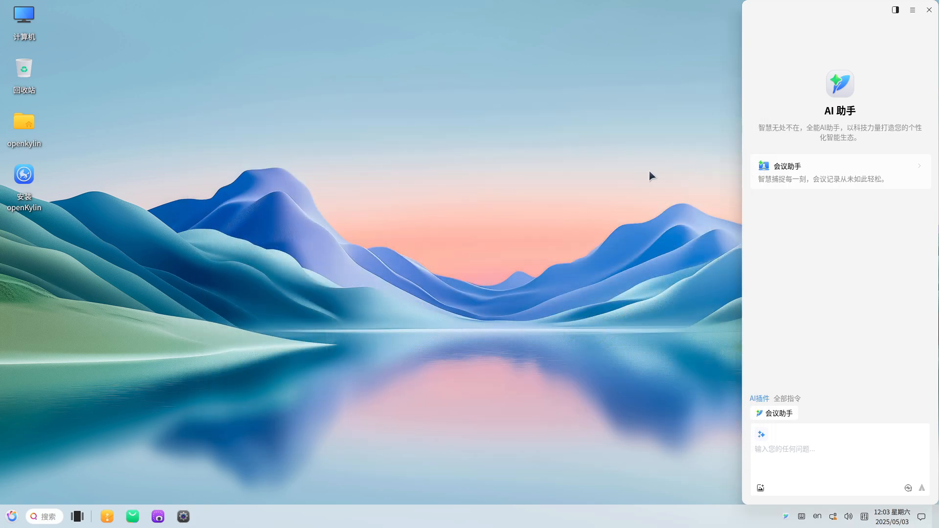
left_click(913, 10)
left_click(929, 10)
- Launch the terminal from the full-screen app launcher and maximize it
left_click(12, 516)
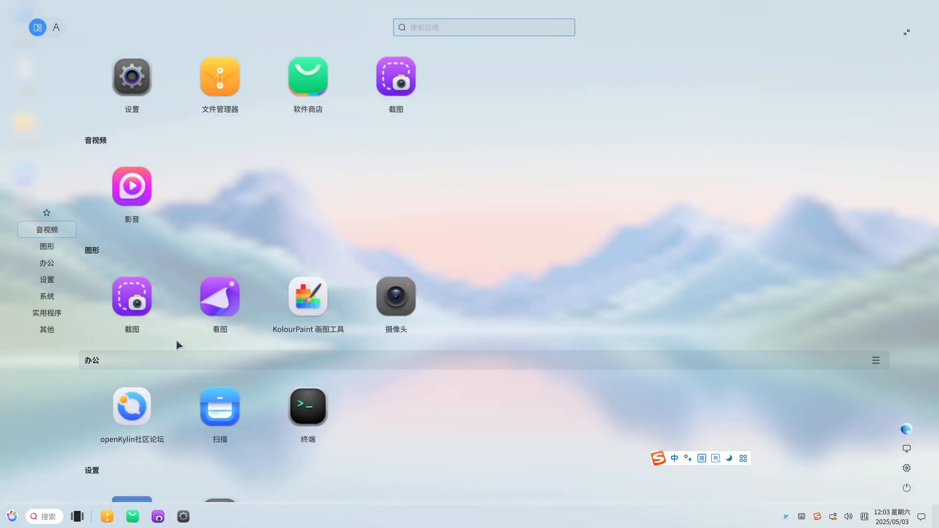
left_click(57, 248)
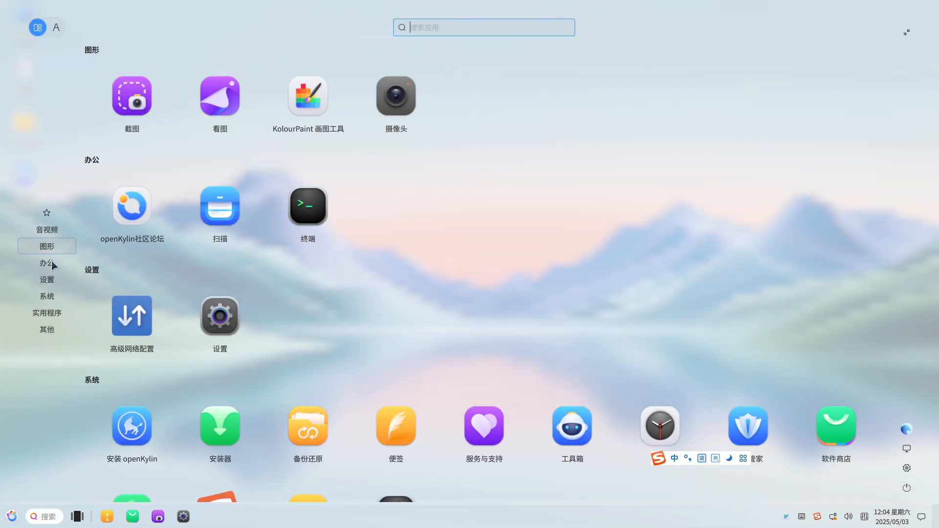
left_click(289, 226)
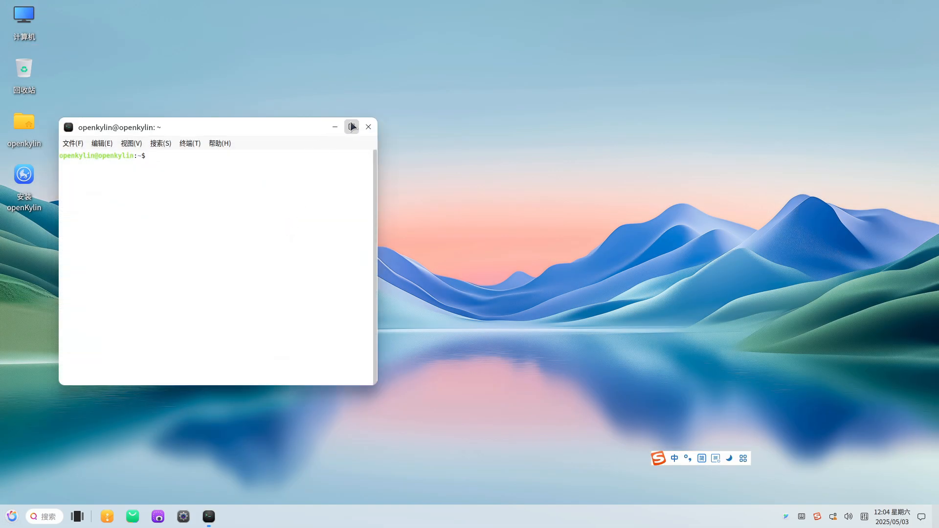
left_click(352, 126)
type("neofetc")
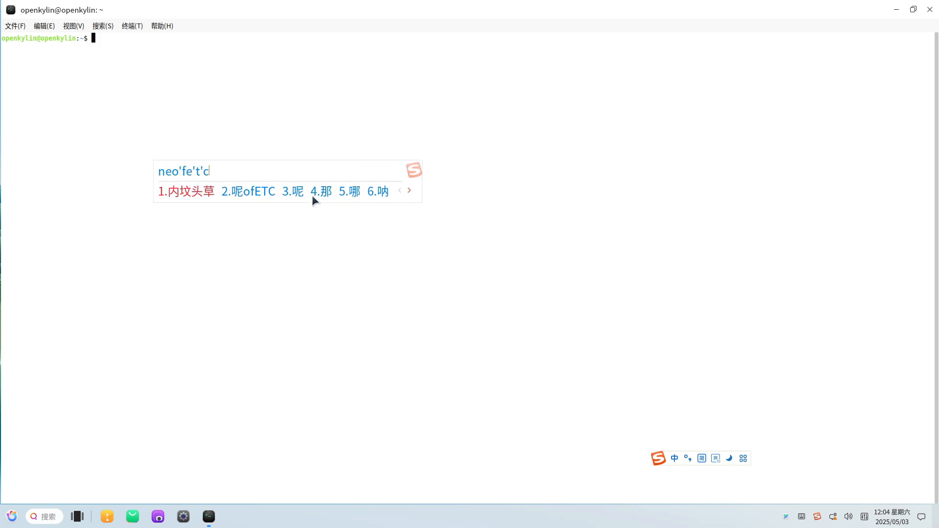
type("h")
- Run neofetch (reported not found) and show the terminal's About information
key("Return")
key("Return")
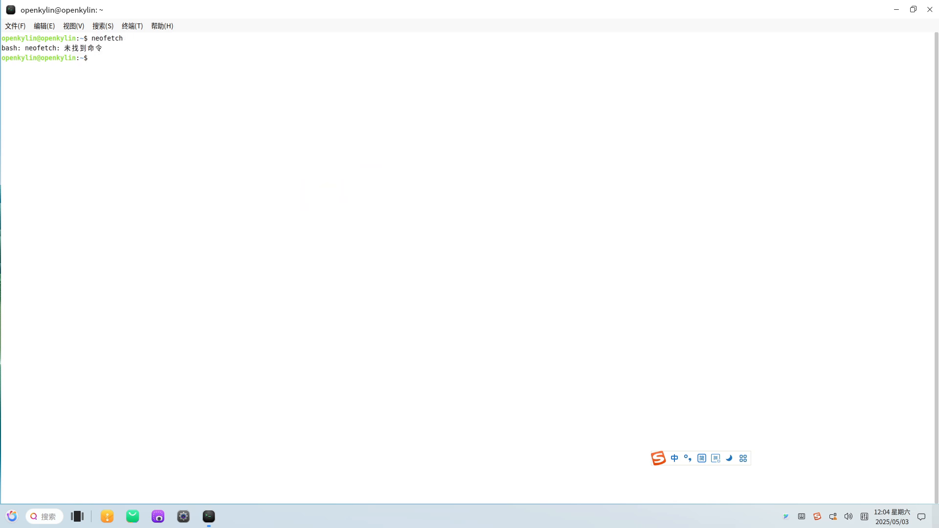
type("su'do")
key("space")
left_click(162, 27)
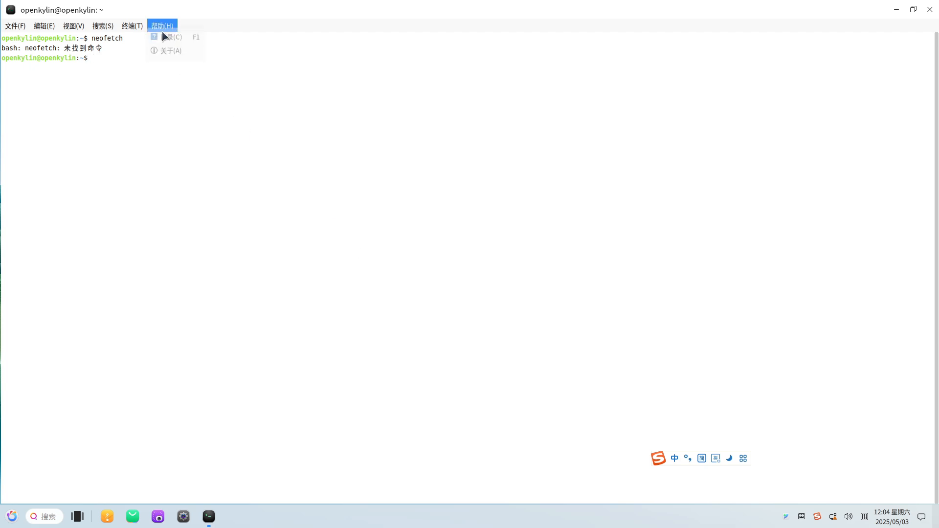
left_click(167, 51)
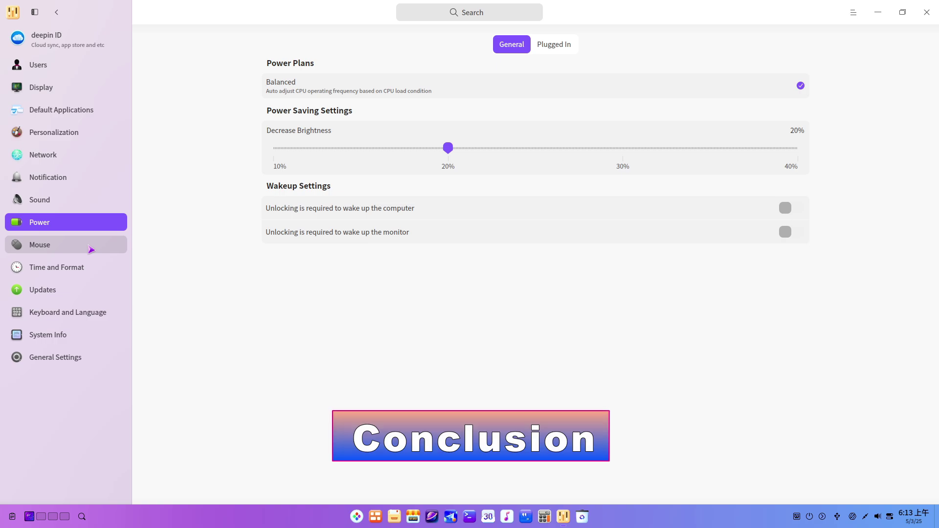
- View the Mouse, Time and Format, Updates, Keyboard and Language, System Info and General pages
left_click(91, 247)
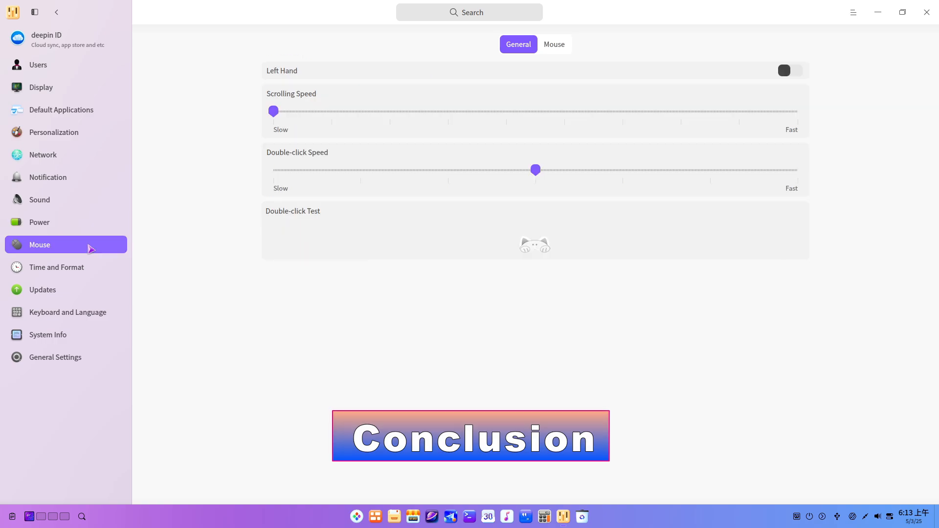
left_click(90, 267)
left_click(98, 291)
left_click(98, 313)
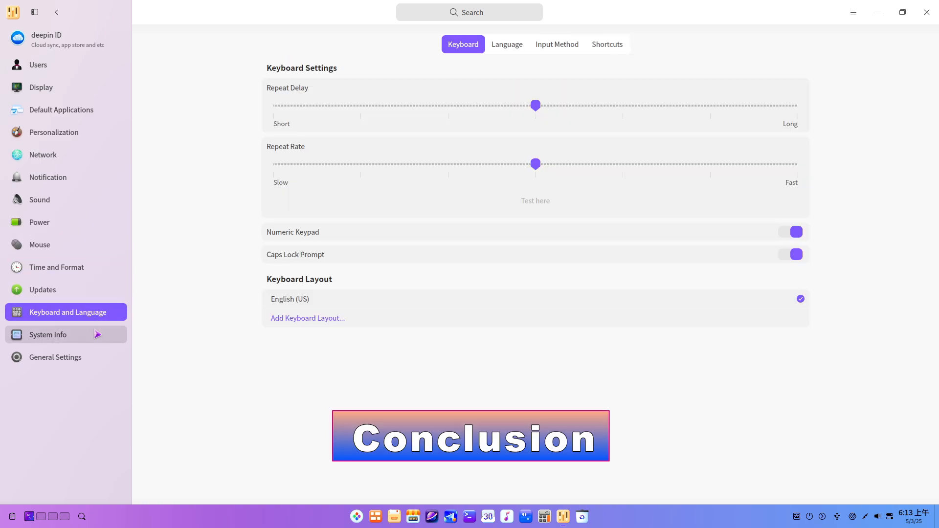
left_click(98, 335)
left_click(98, 357)
- Close settings, briefly open Display Settings from the desktop menu, then show the app launcher
left_click(927, 12)
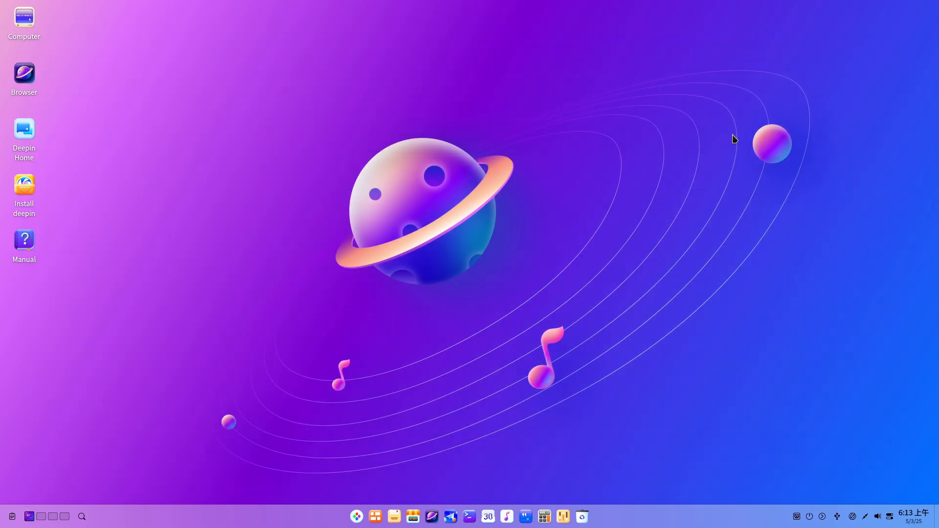
right_click(424, 160)
left_click(462, 296)
key("alt+F4")
left_click(357, 517)
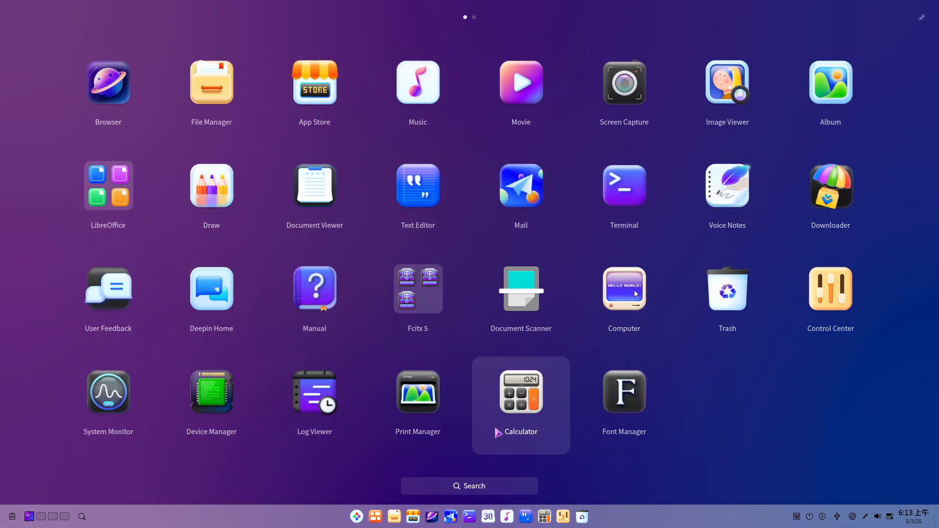
- Show the launcher's second app page, then launch a terminal with Ctrl+Alt+T
left_click(475, 16)
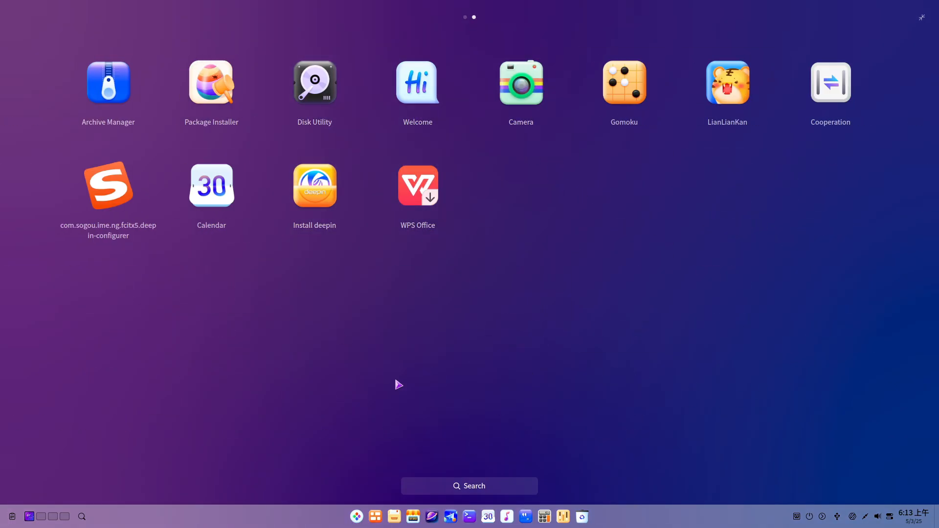
left_click(463, 488)
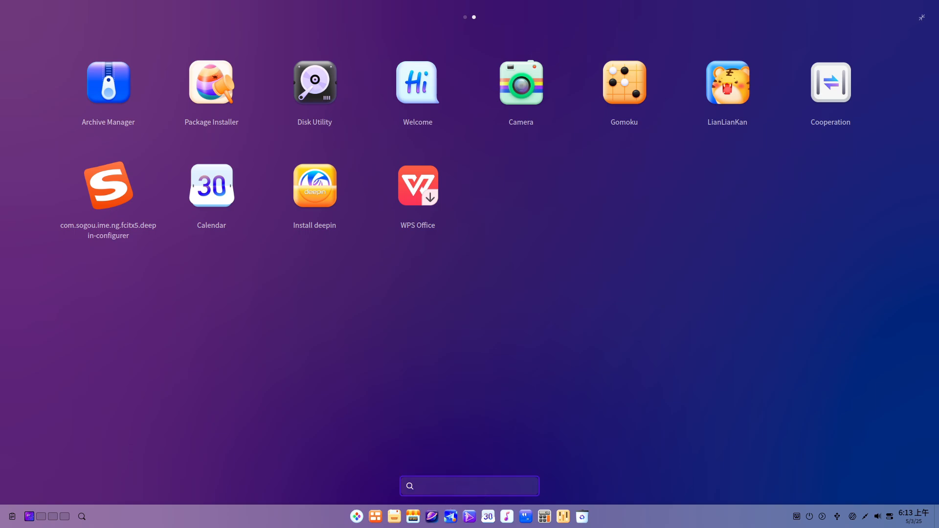
key("ctrl+alt+t")
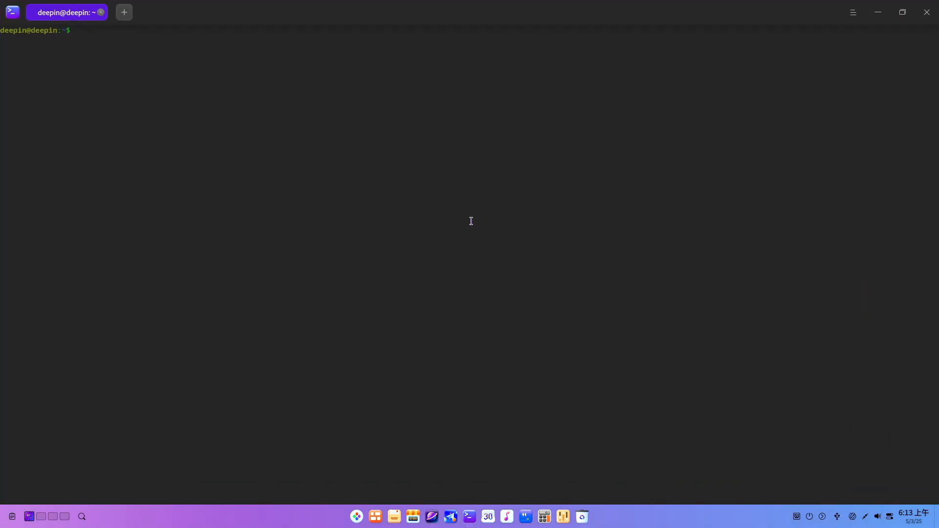
- Close the terminal and preview the Wallpaper and Screensaver chooser from the desktop menu
left_click(926, 13)
right_click(270, 261)
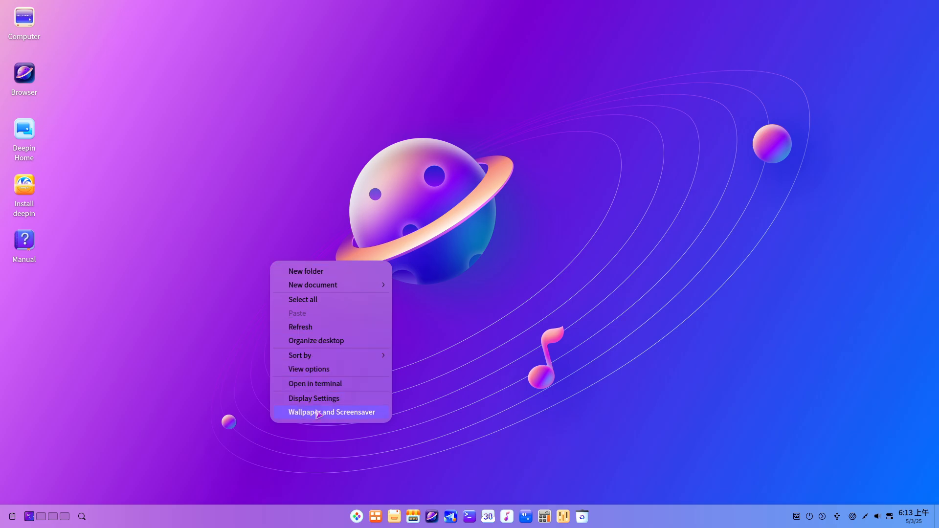
left_click(319, 415)
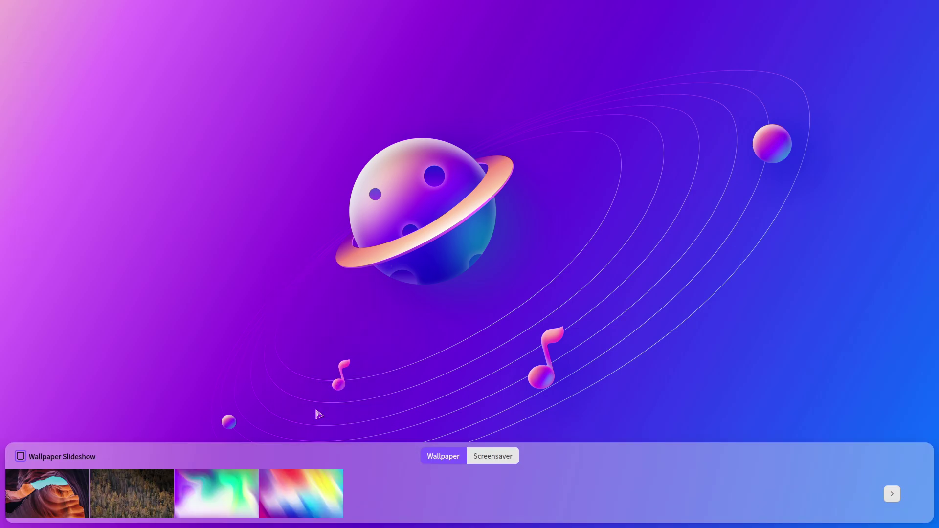
left_click(661, 290)
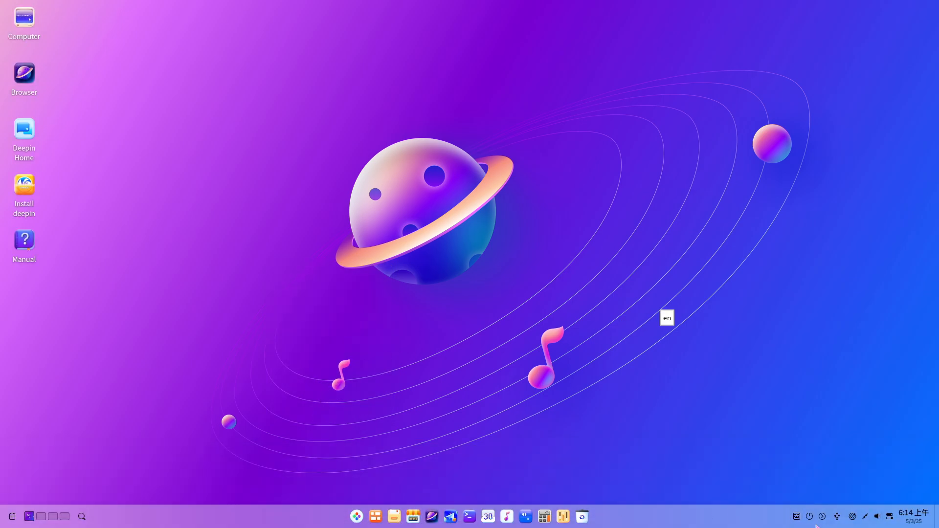
- Show the date quick-settings panel and the network details panel from the tray
left_click(911, 516)
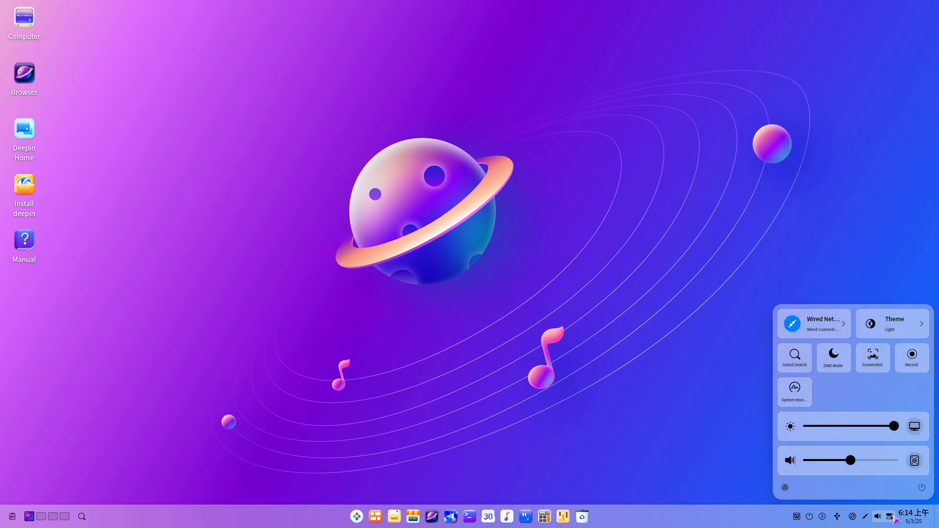
left_click(867, 516)
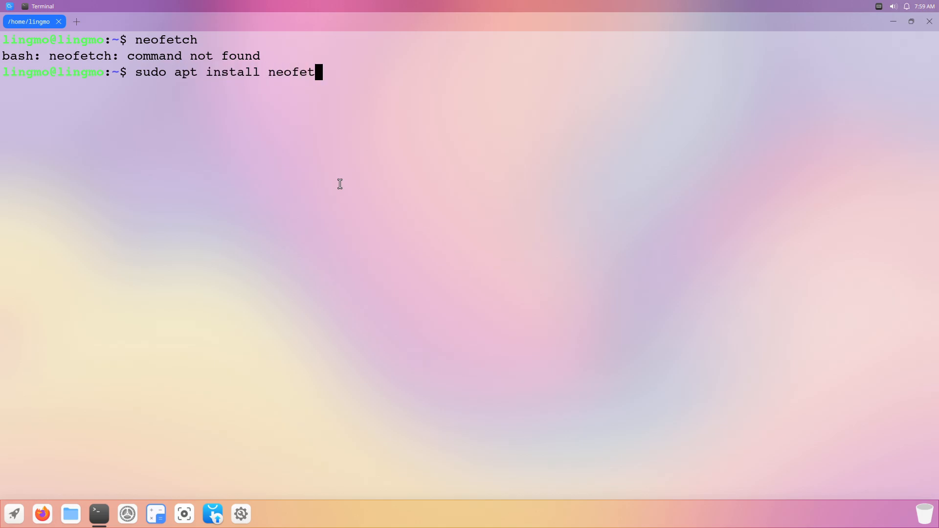
type("ch")
- Run sudo apt install neofetch, close the terminal and launch System Monitor full screen
key("Return")
type("it")
key("Return")
key("super")
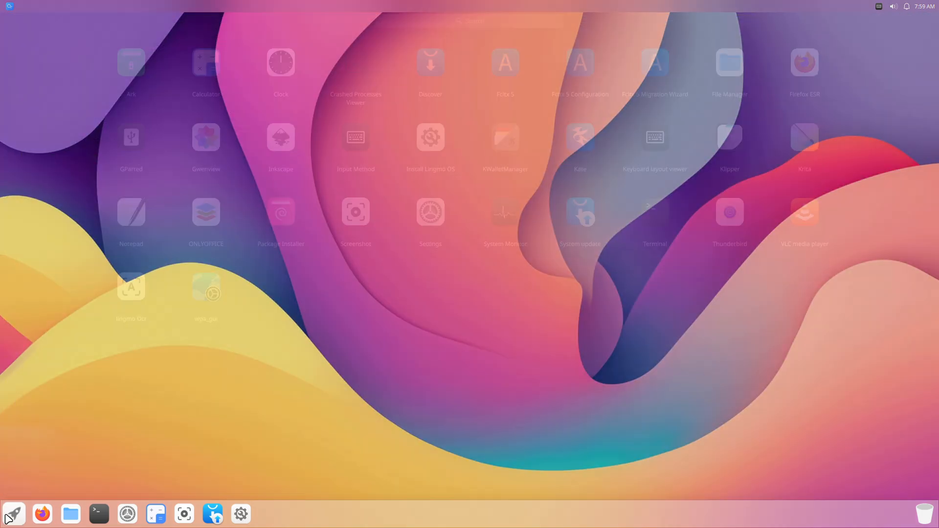
left_click(512, 213)
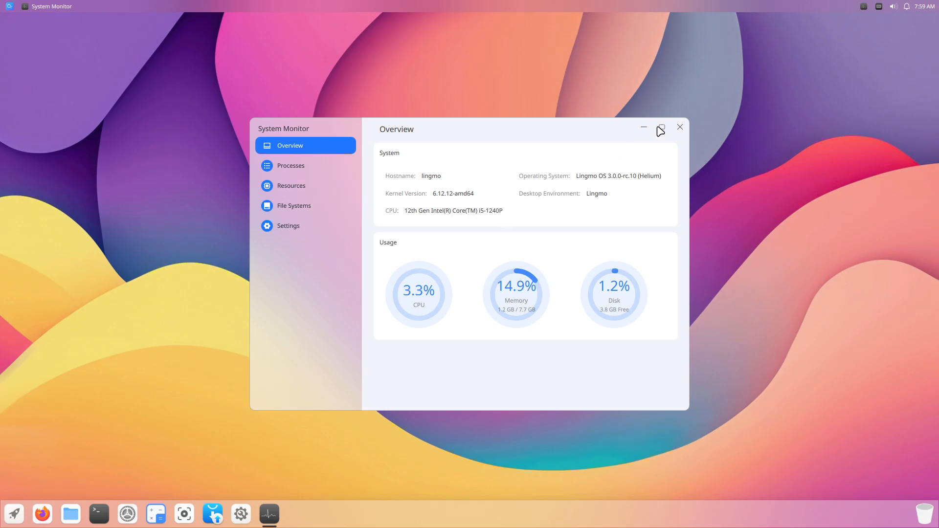
left_click(662, 126)
- View the monitor's Processes, Resources, File Systems and Settings pages
left_click(96, 64)
left_click(78, 80)
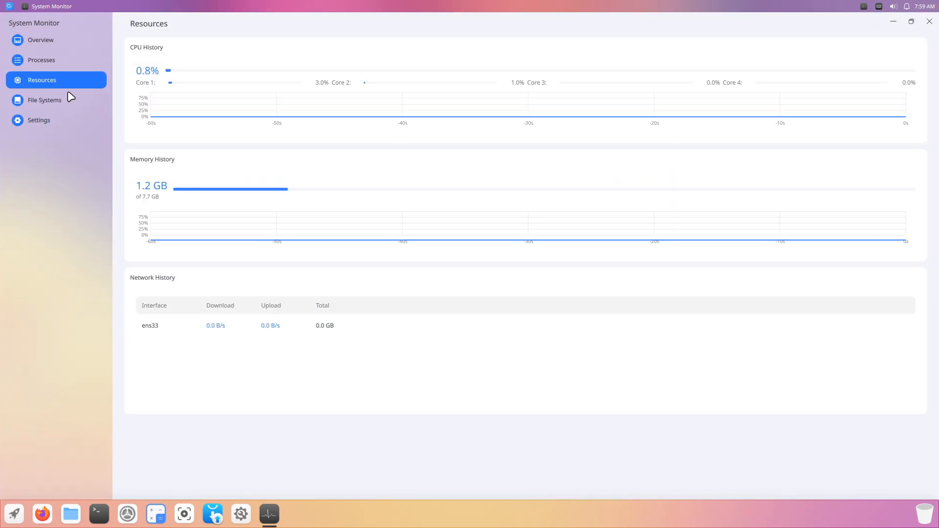
left_click(67, 104)
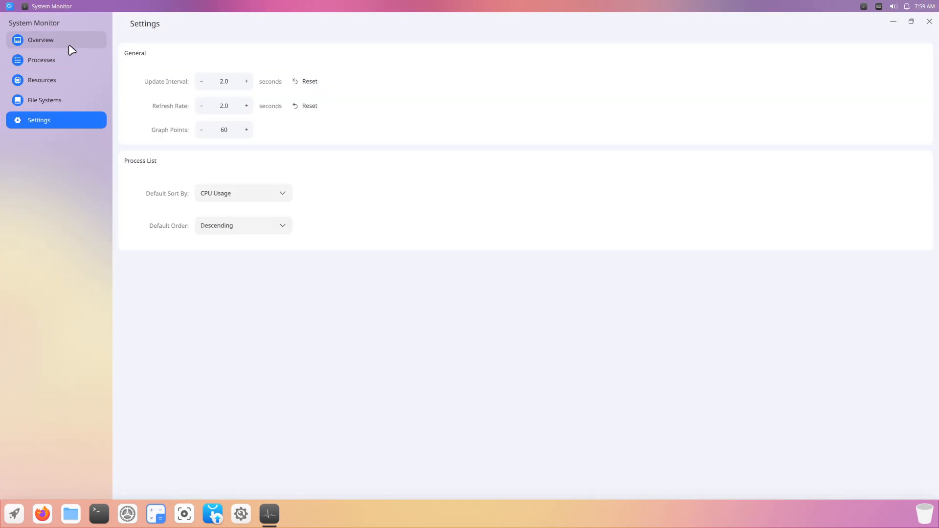
left_click(71, 49)
- Close System Monitor and launch Settings from the system menu
left_click(928, 21)
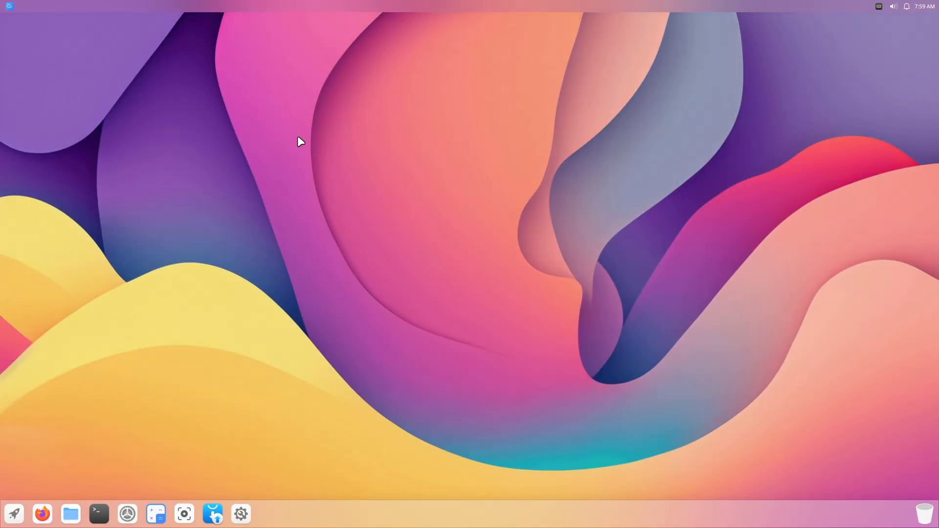
left_click(9, 6)
left_click(30, 19)
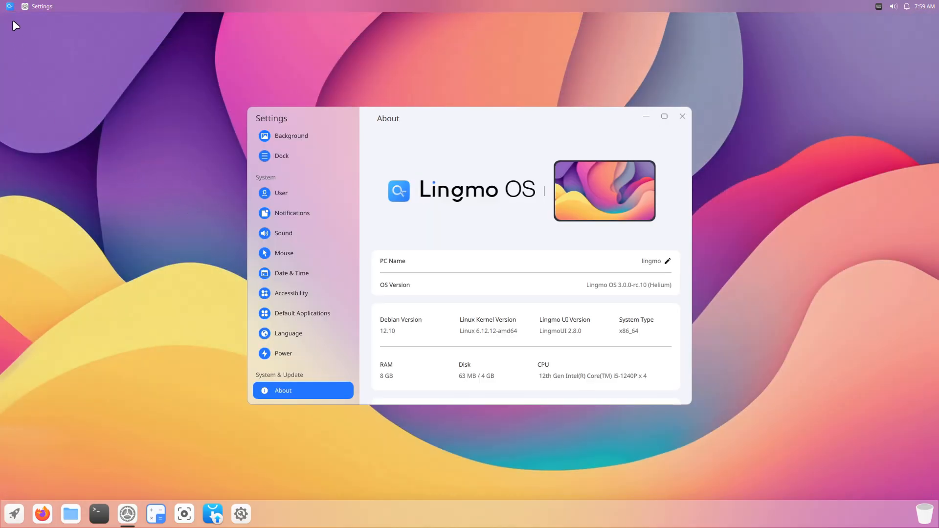
left_click(9, 6)
- Show the desktop Properties dialog, close it, and close the Settings window
right_click(764, 144)
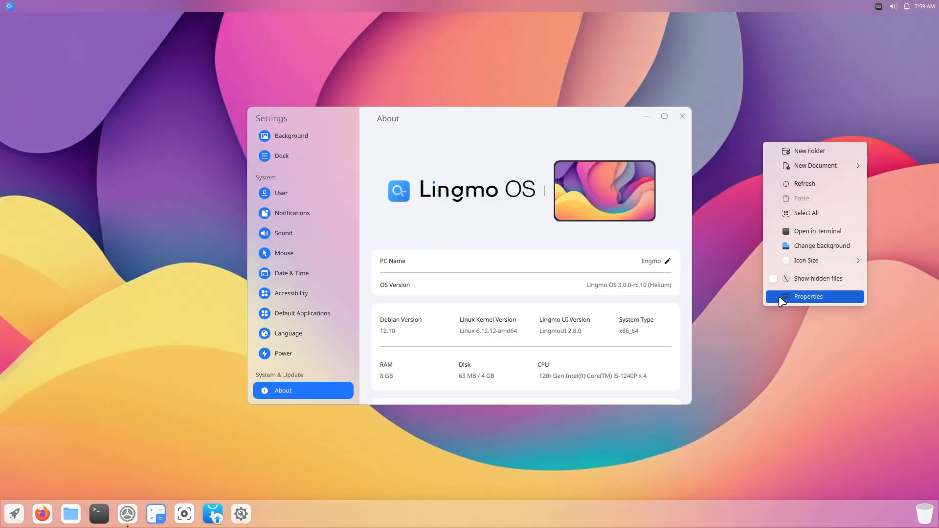
left_click(807, 296)
left_click_drag(478, 206, 834, 193)
left_click(797, 352)
key("alt+F4")
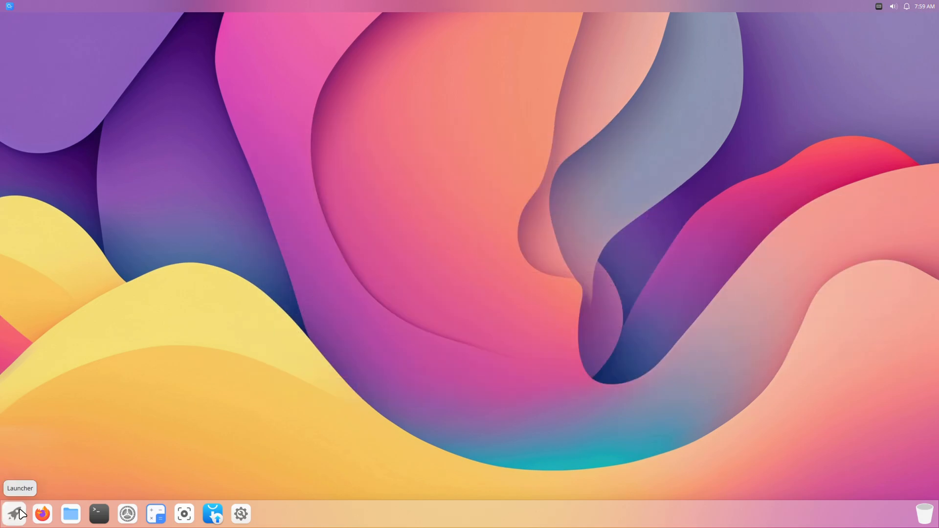
- Open the full-screen app launcher, close it, and reopen it
left_click(14, 514)
left_click(176, 319)
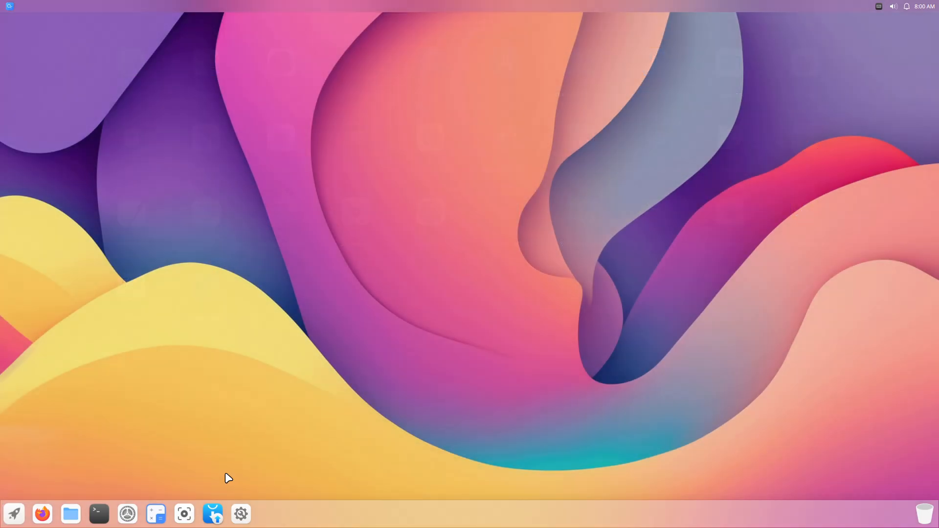
right_click(237, 330)
left_click(15, 513)
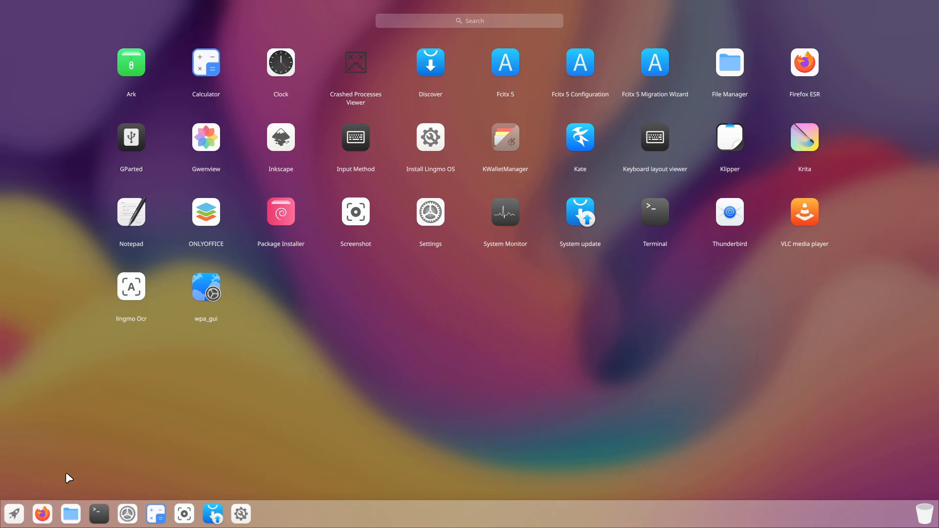